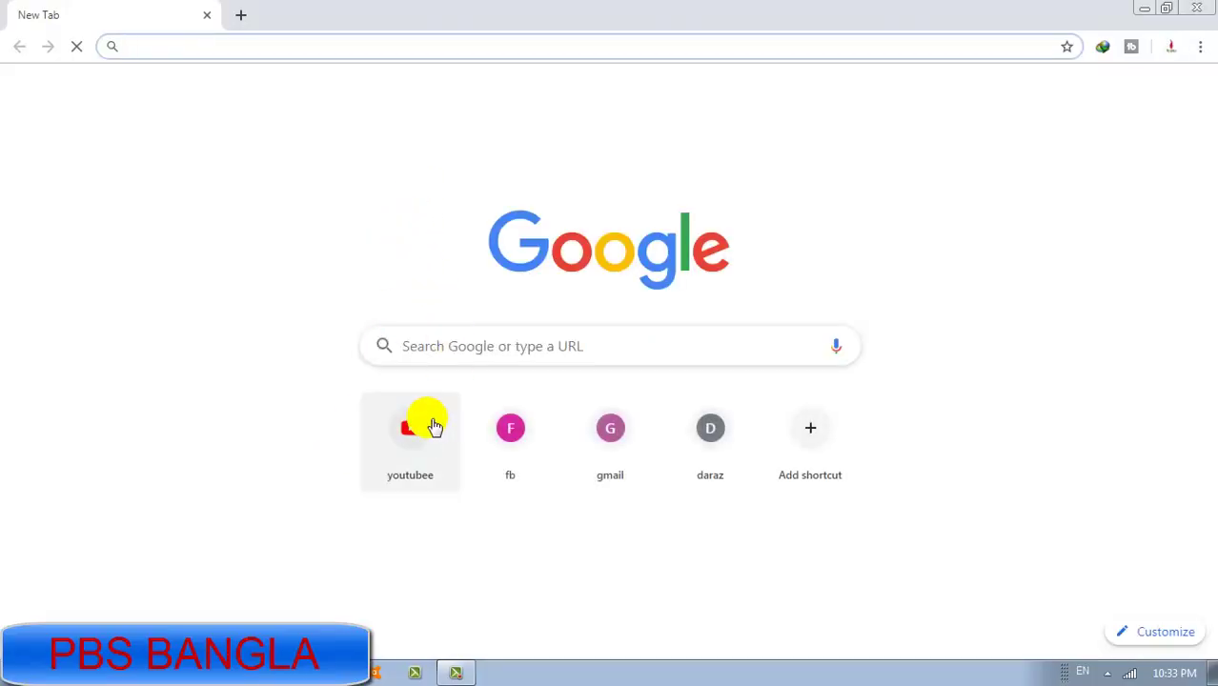
# - Open YouTube and bring up the customization page of the signed-in account's own channel
pyautogui.click(419, 434)
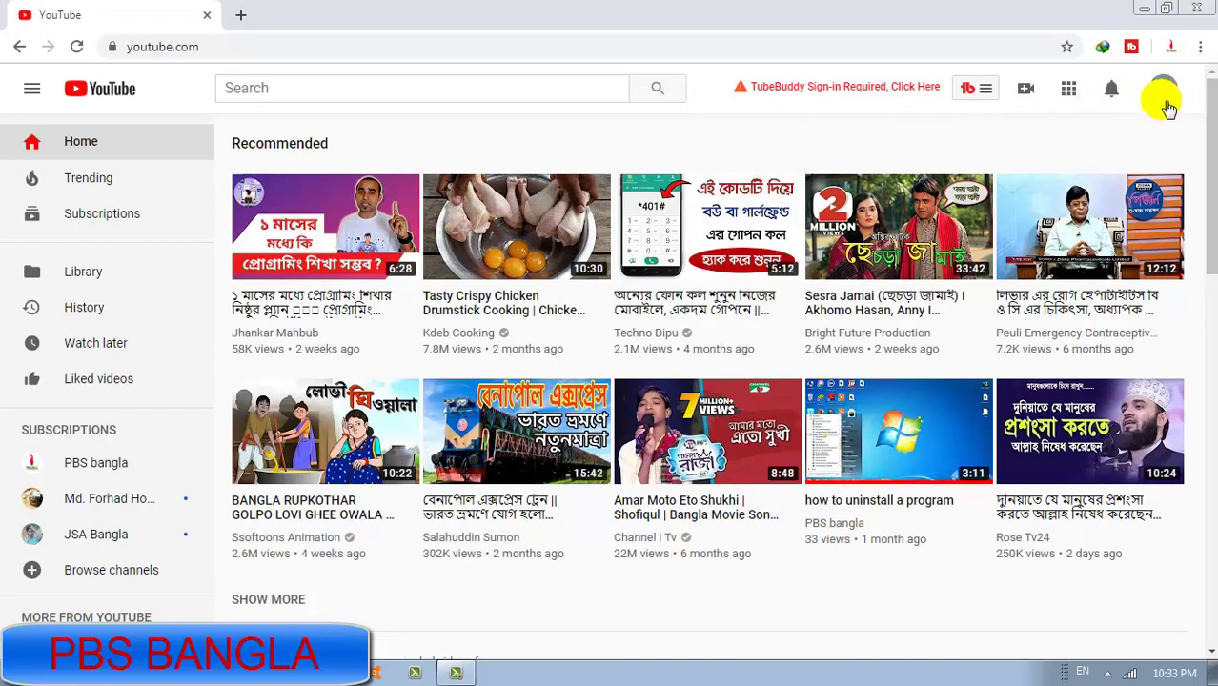
pyautogui.click(1164, 91)
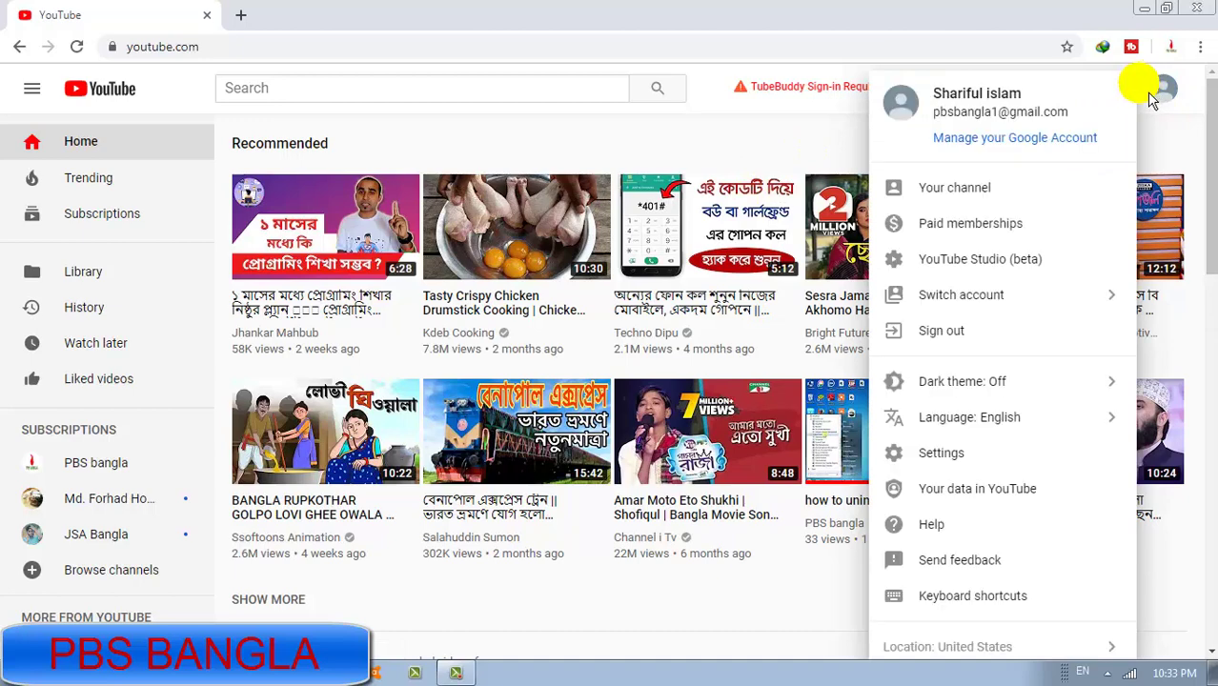
pyautogui.click(936, 191)
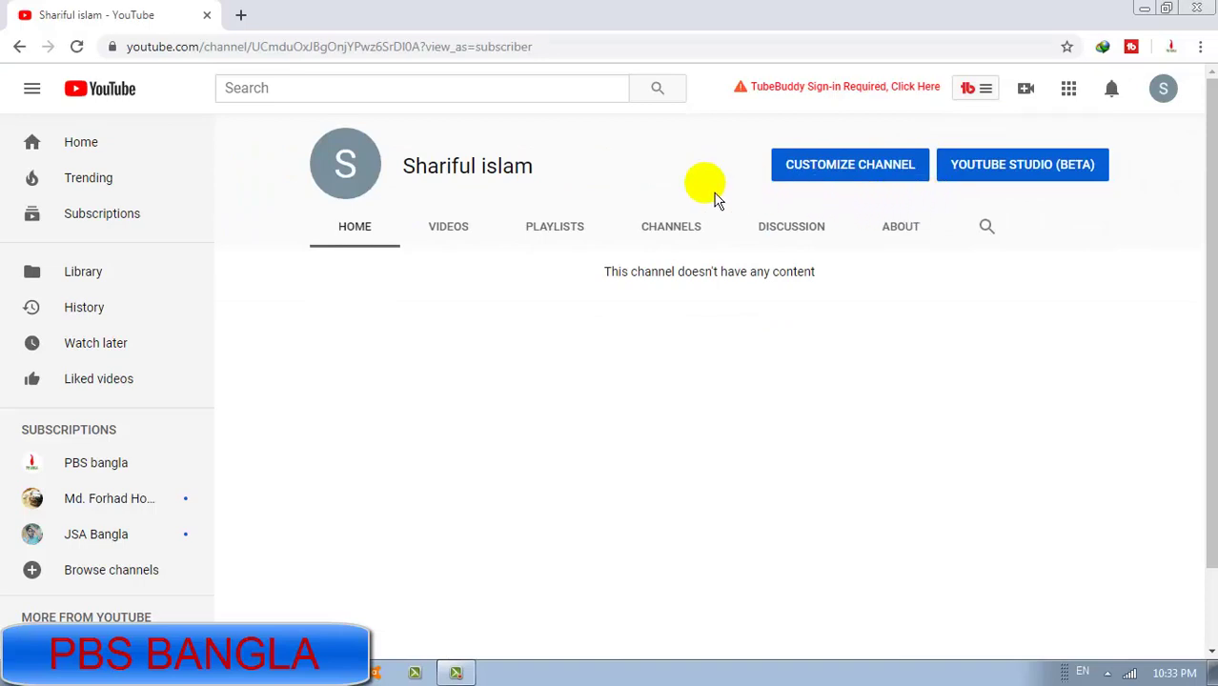
pyautogui.click(880, 172)
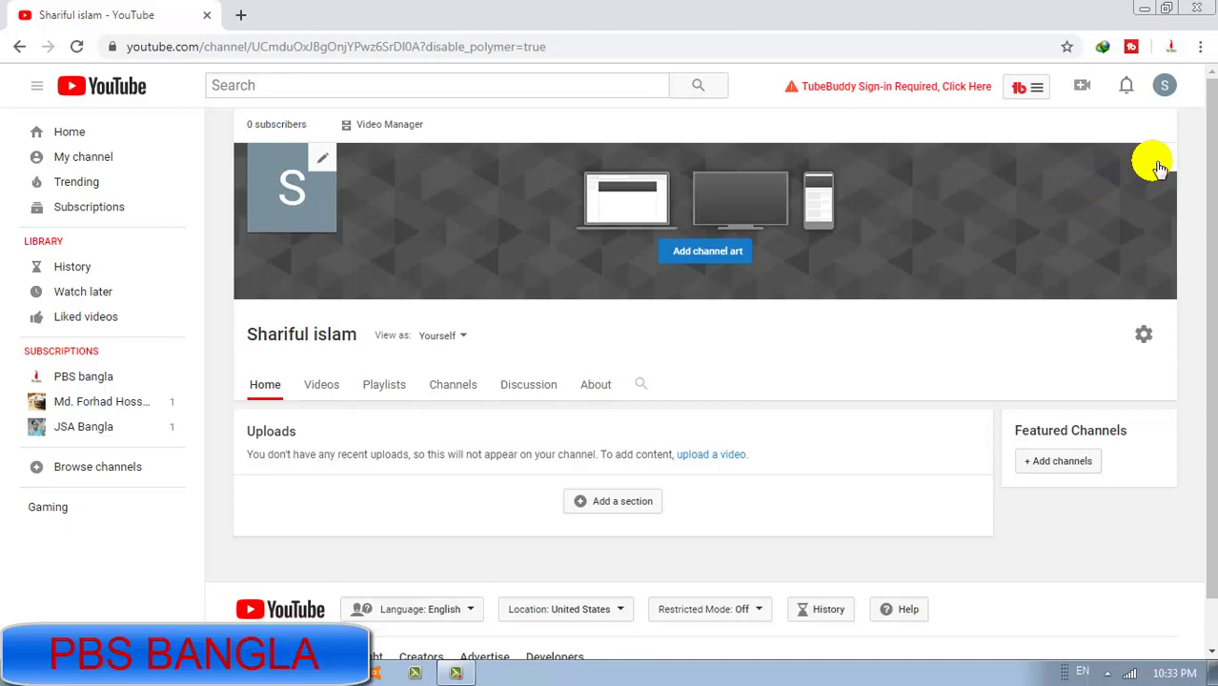
pyautogui.scroll(-1, 700, 401)
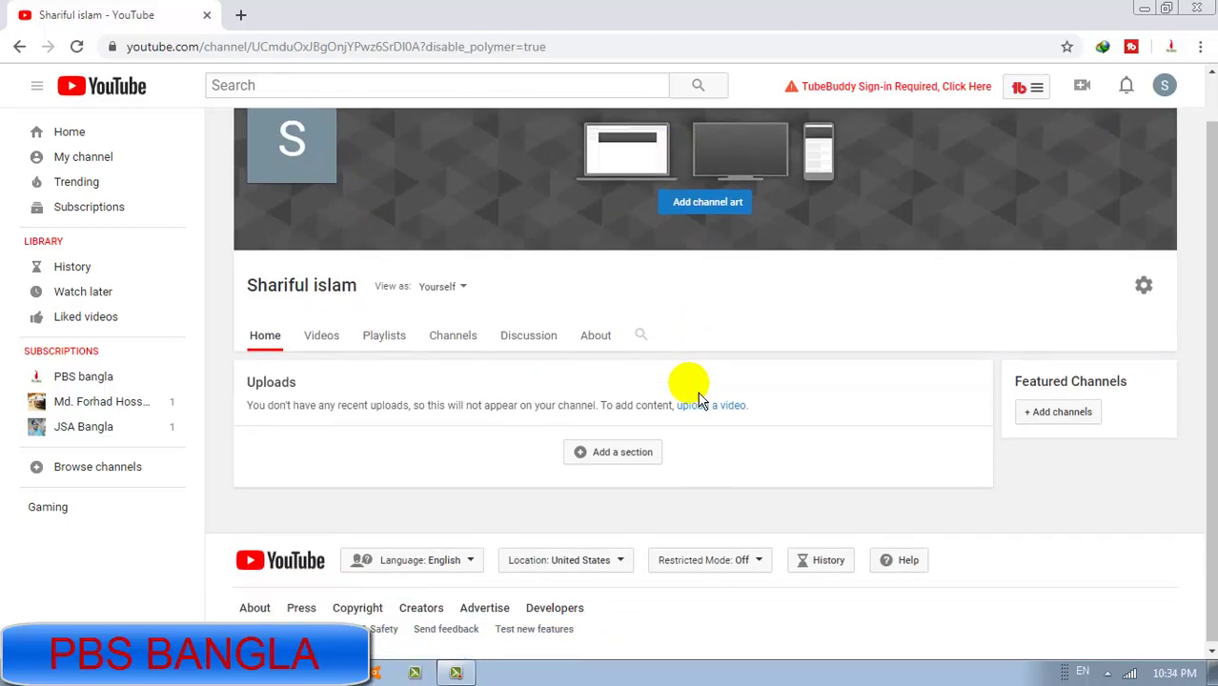
pyautogui.scroll(1, 865, 389)
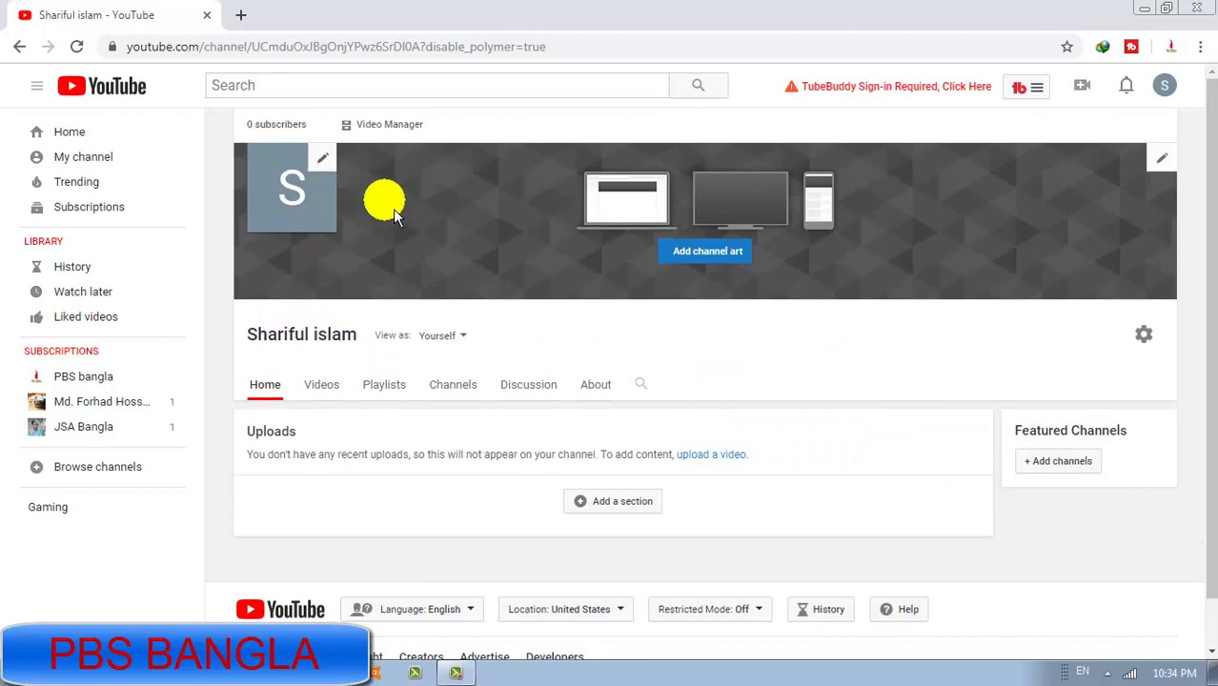
# - Start editing the channel icon through the Google account and open the file chooser for a photo upload
pyautogui.click(324, 162)
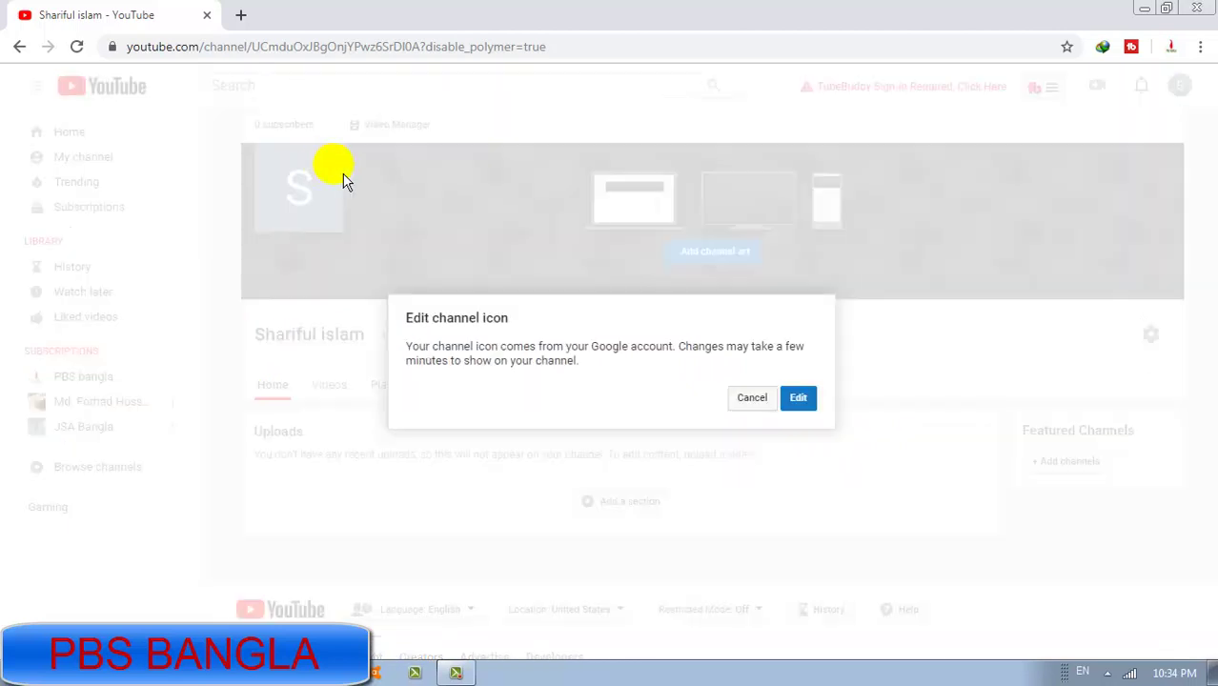
pyautogui.click(804, 402)
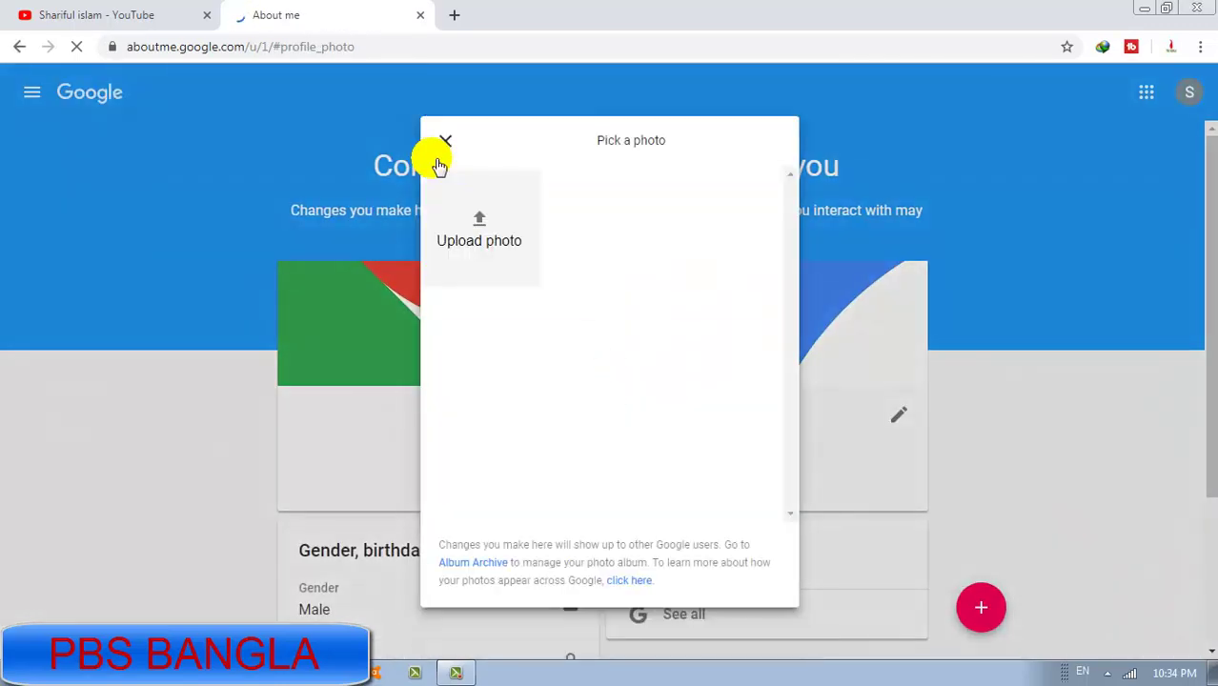
pyautogui.click(494, 247)
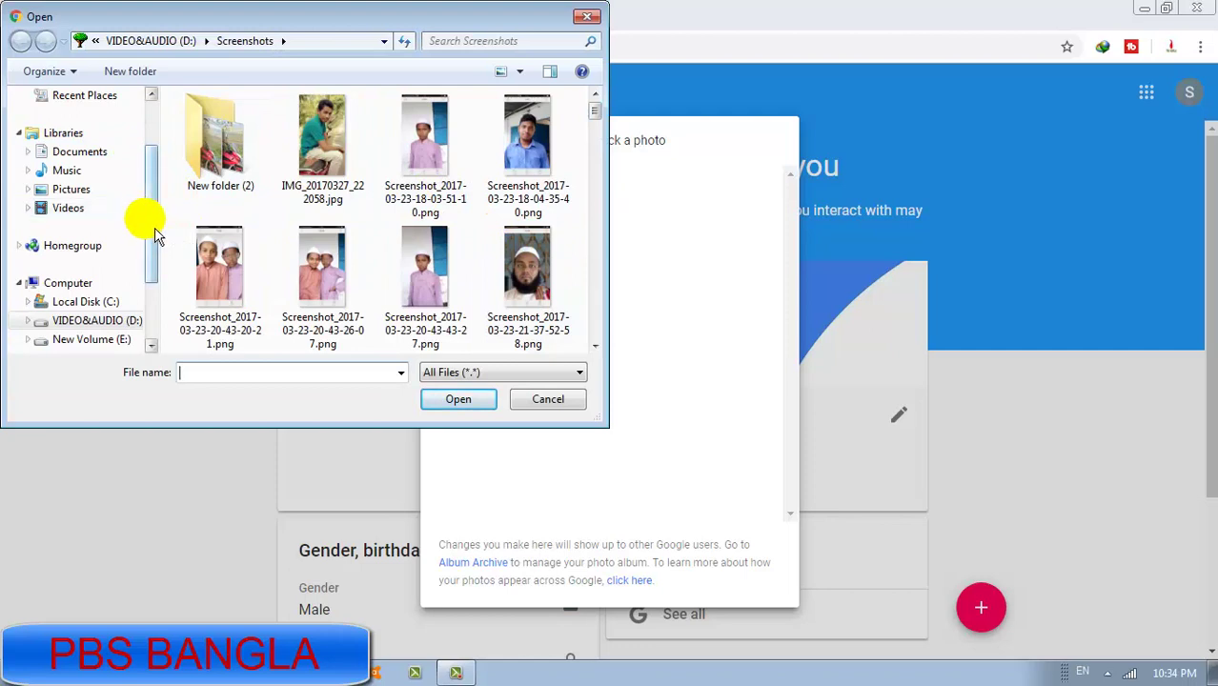
# - Set 20151102_102230.jpg from the Desktop folder as the profile picture, with the crop frame moved slightly up
pyautogui.moveTo(145, 218); pyautogui.dragTo(174, 155)
pyautogui.click(95, 124)
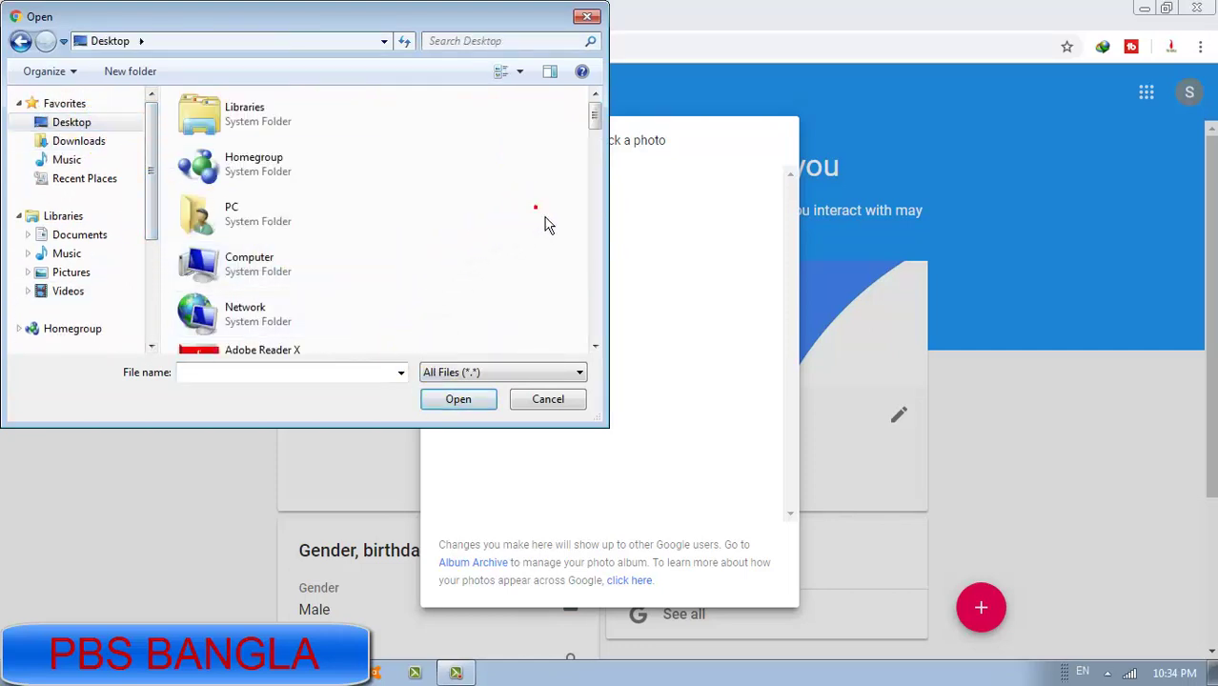
pyautogui.scroll(-2, 550, 214)
pyautogui.scroll(-2, 550, 204)
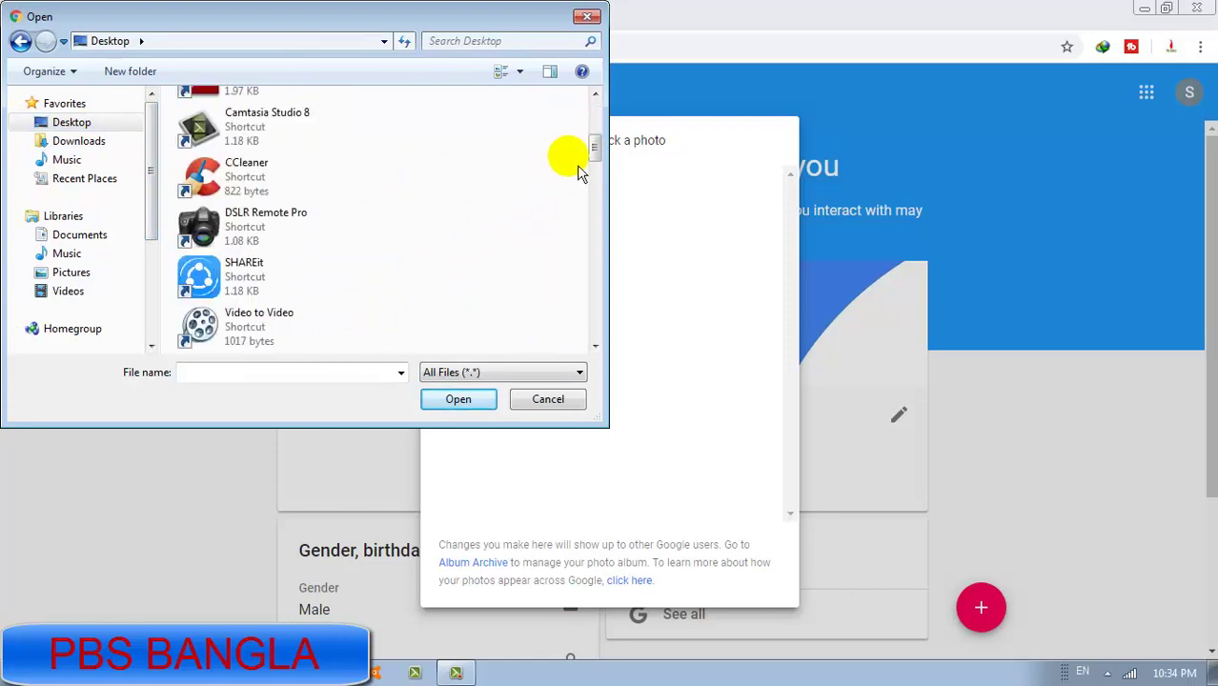
pyautogui.scroll(-5, 467, 214)
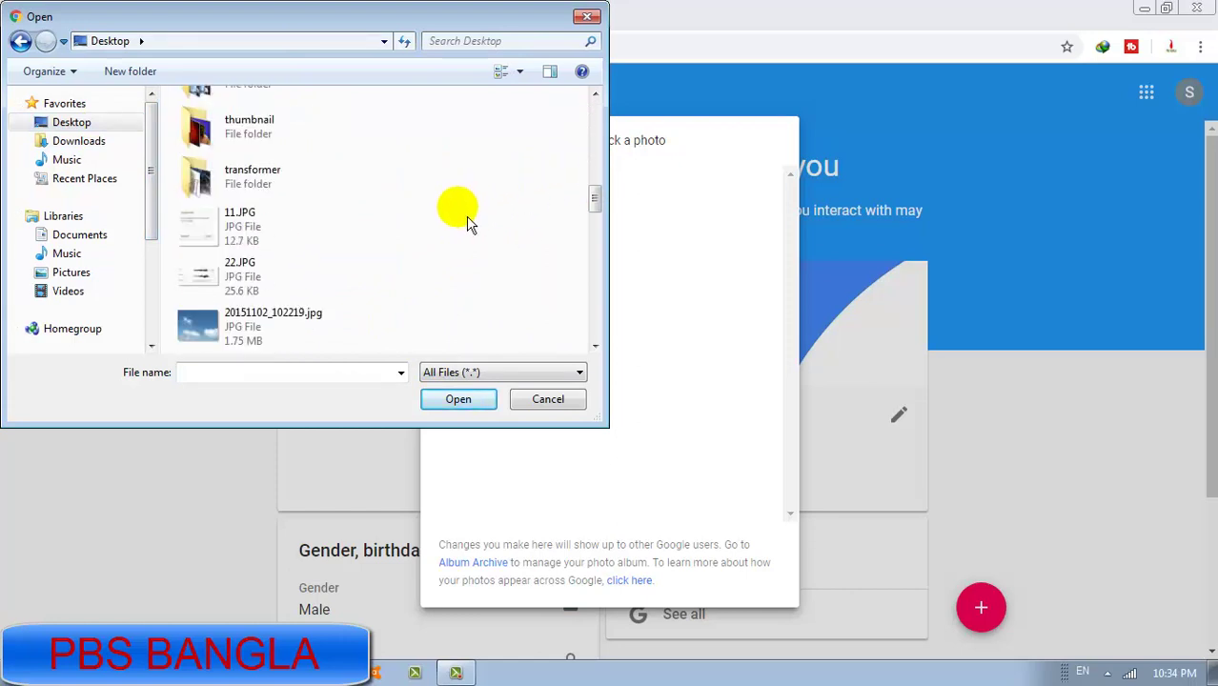
pyautogui.scroll(1, 468, 219)
pyautogui.scroll(-6, 467, 224)
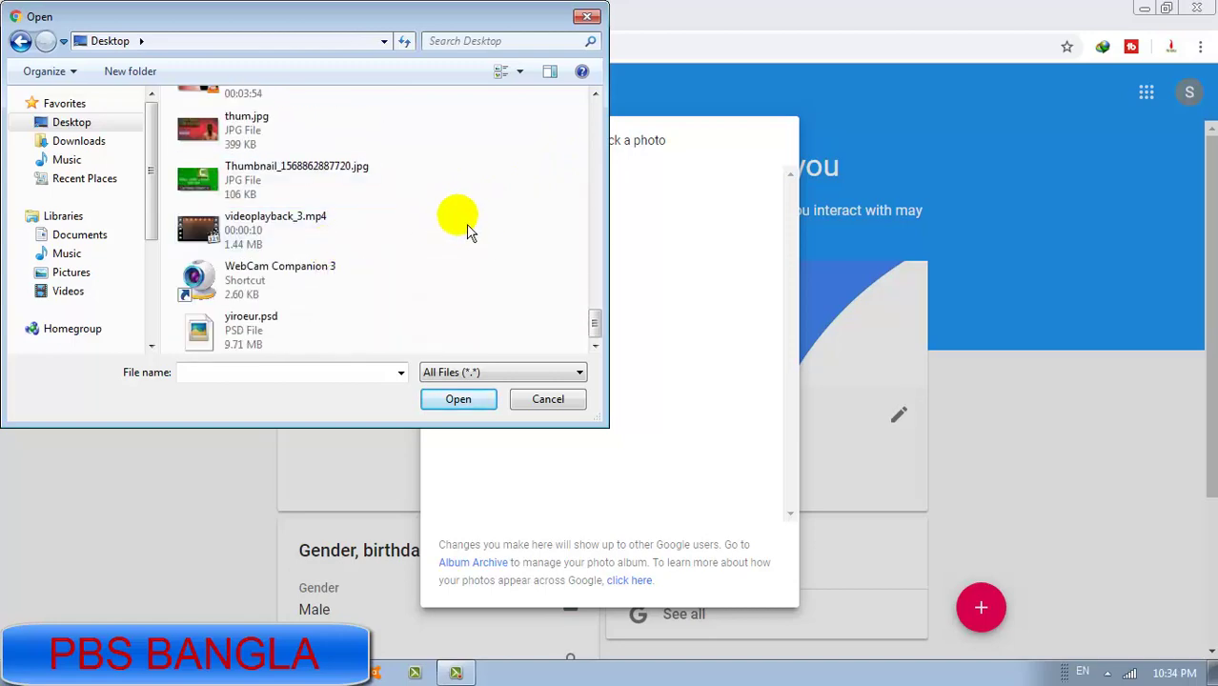
pyautogui.scroll(1, 506, 268)
pyautogui.scroll(3, 505, 270)
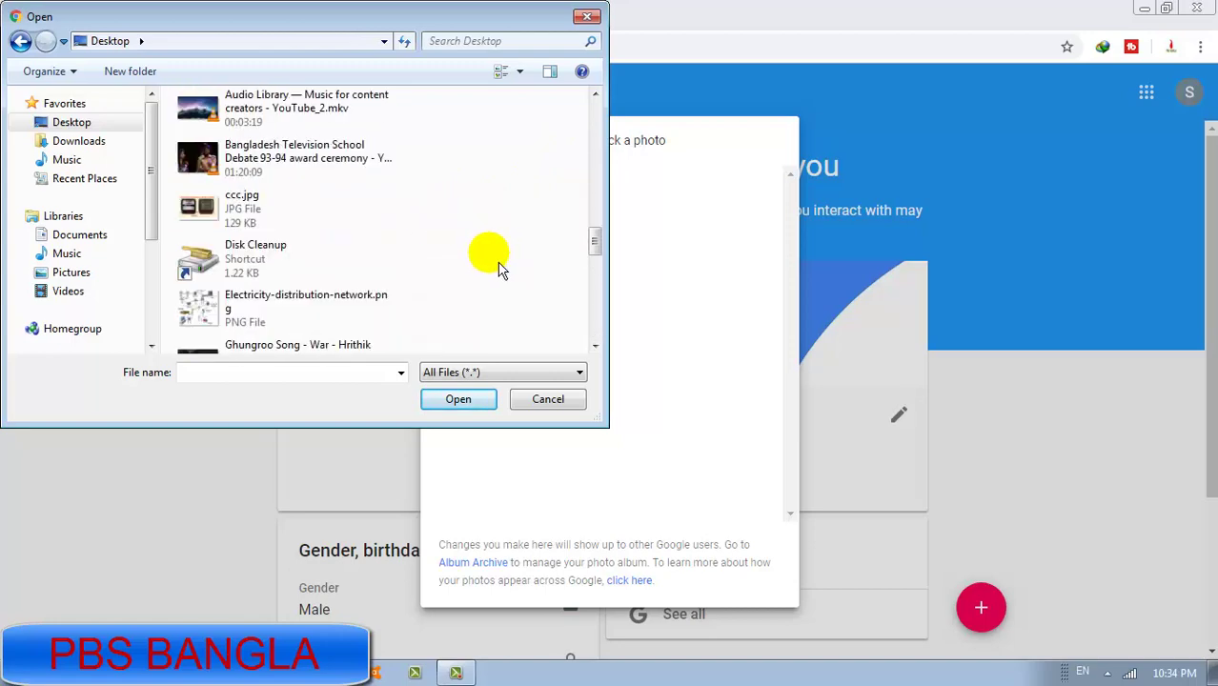
pyautogui.scroll(3, 491, 259)
pyautogui.scroll(-2, 359, 296)
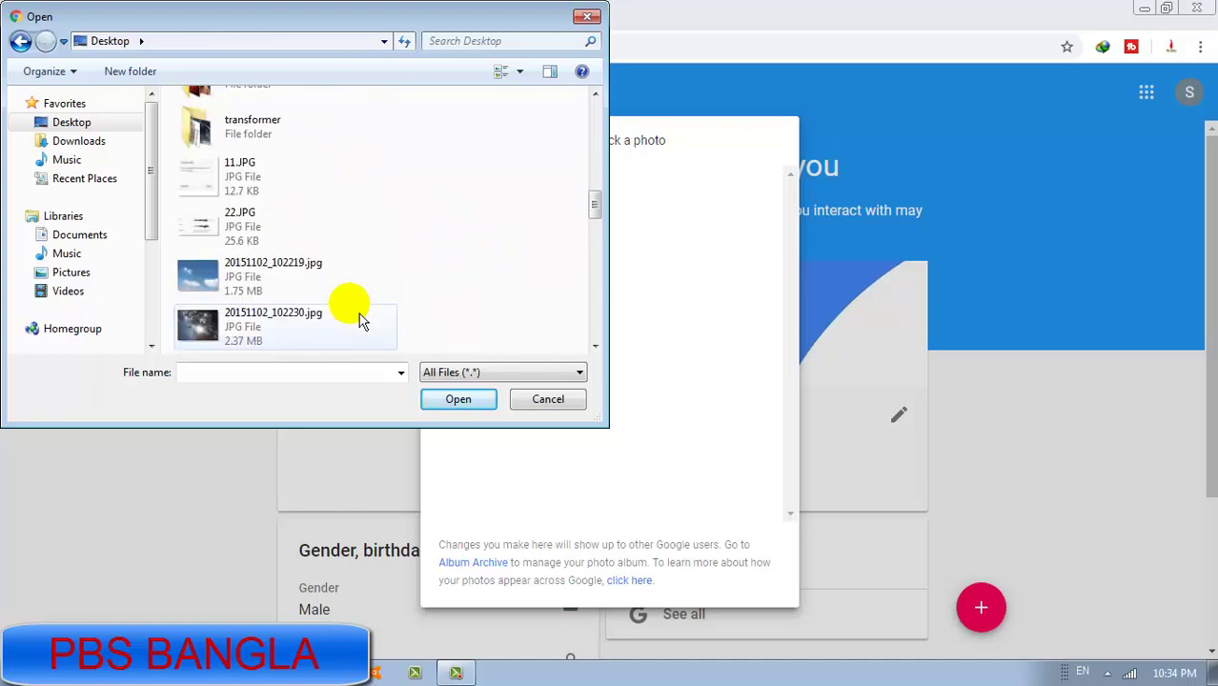
pyautogui.scroll(-2, 281, 310)
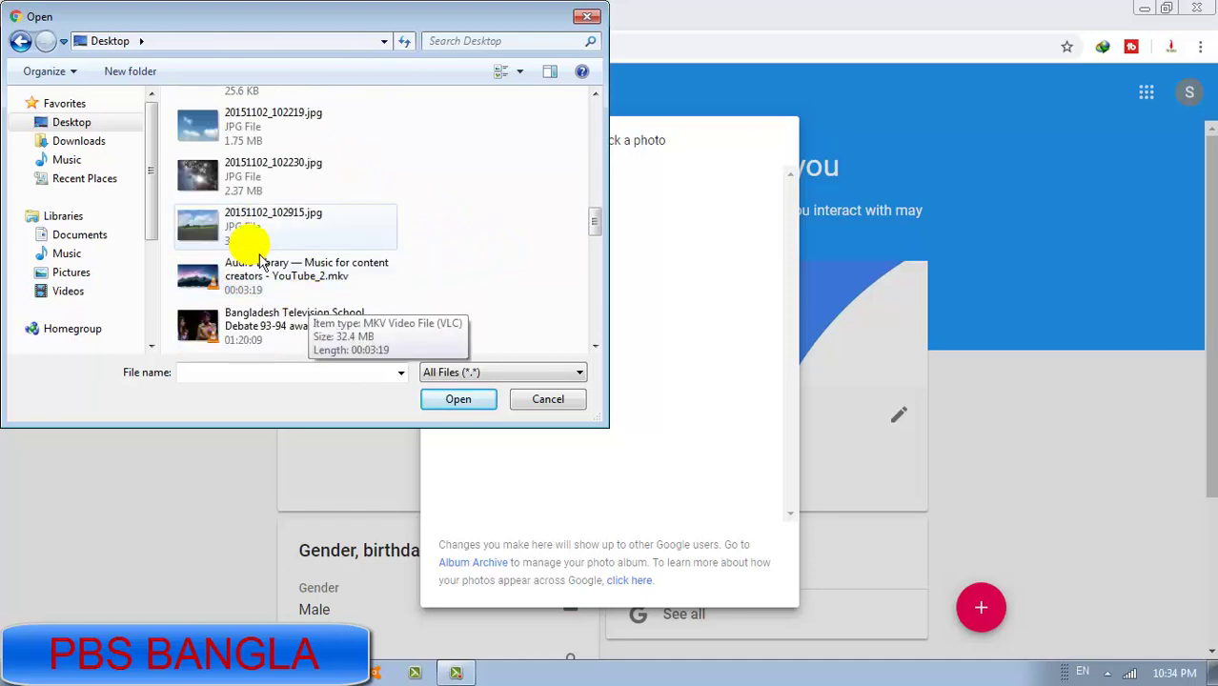
pyautogui.click(282, 194)
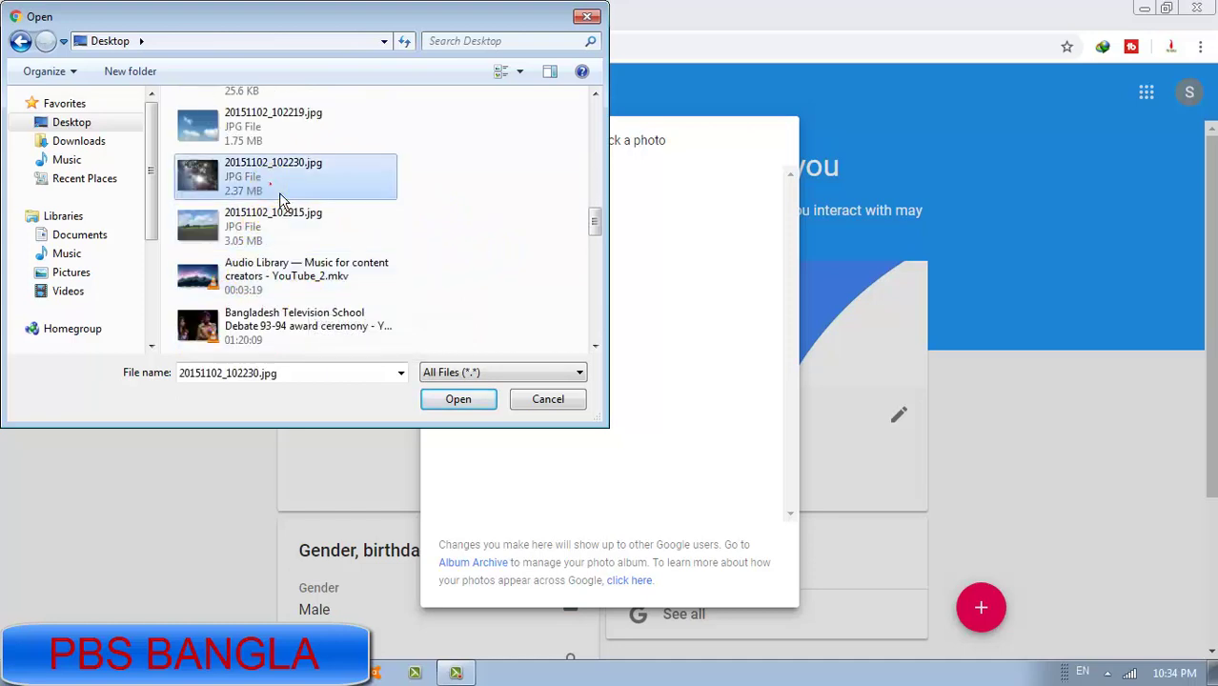
pyautogui.click(457, 400)
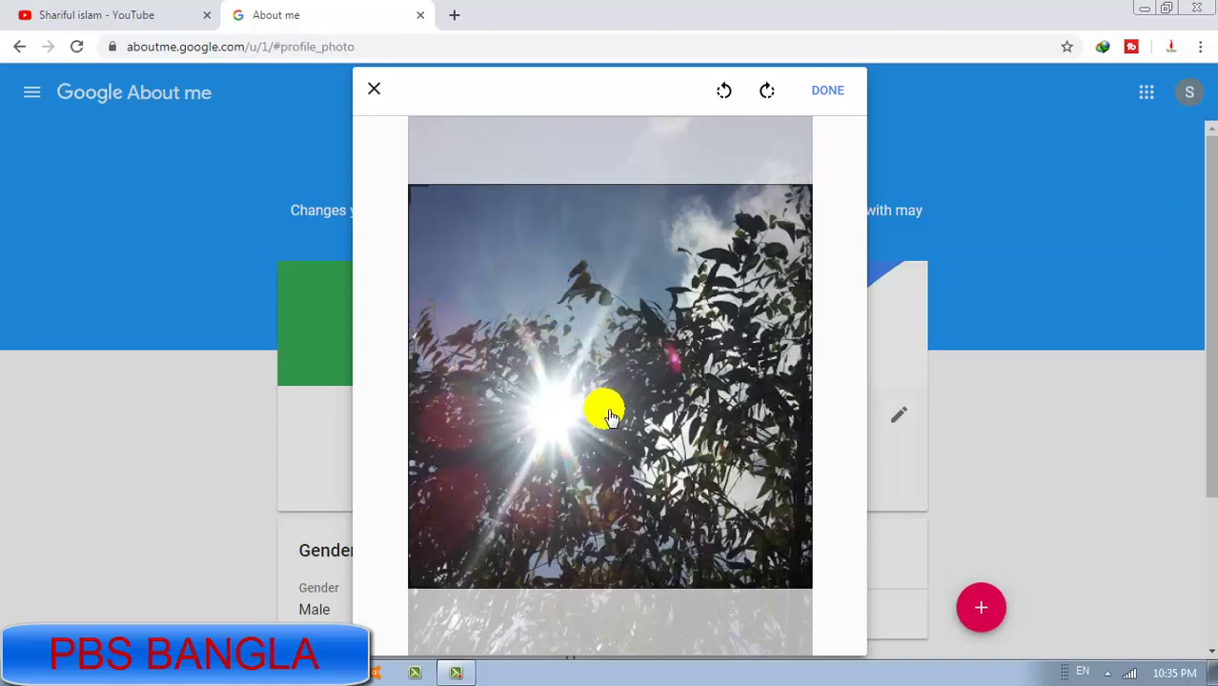
pyautogui.moveTo(603, 408); pyautogui.dragTo(578, 376)
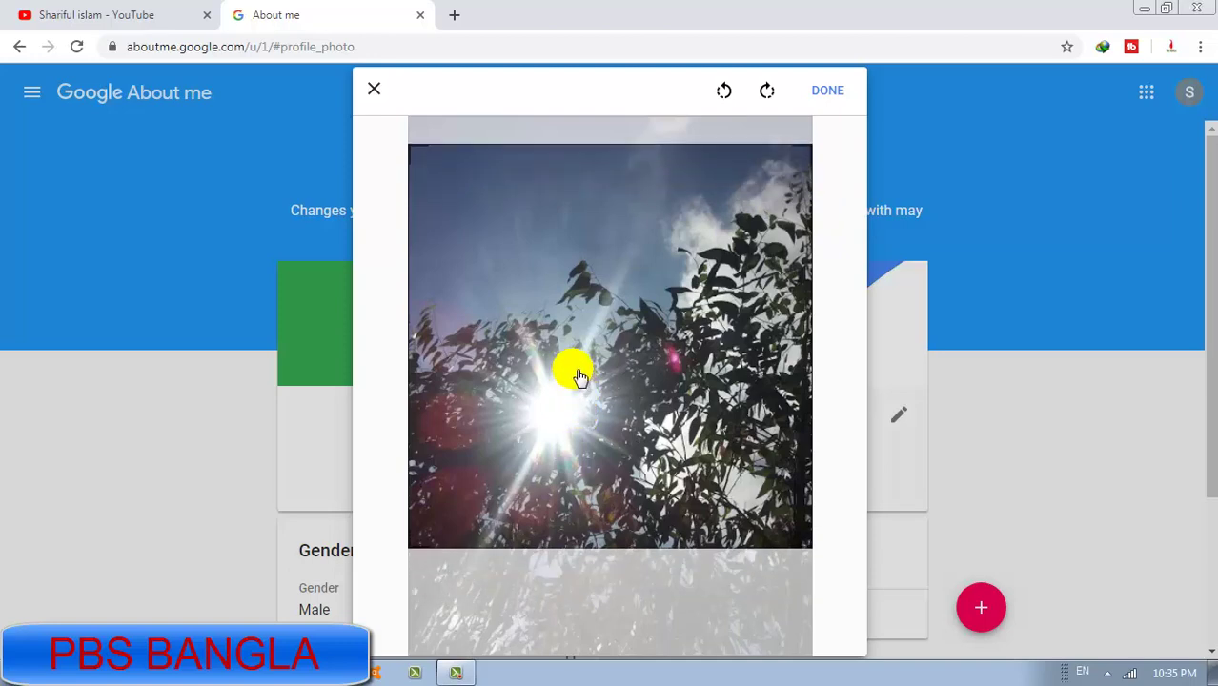
pyautogui.click(821, 93)
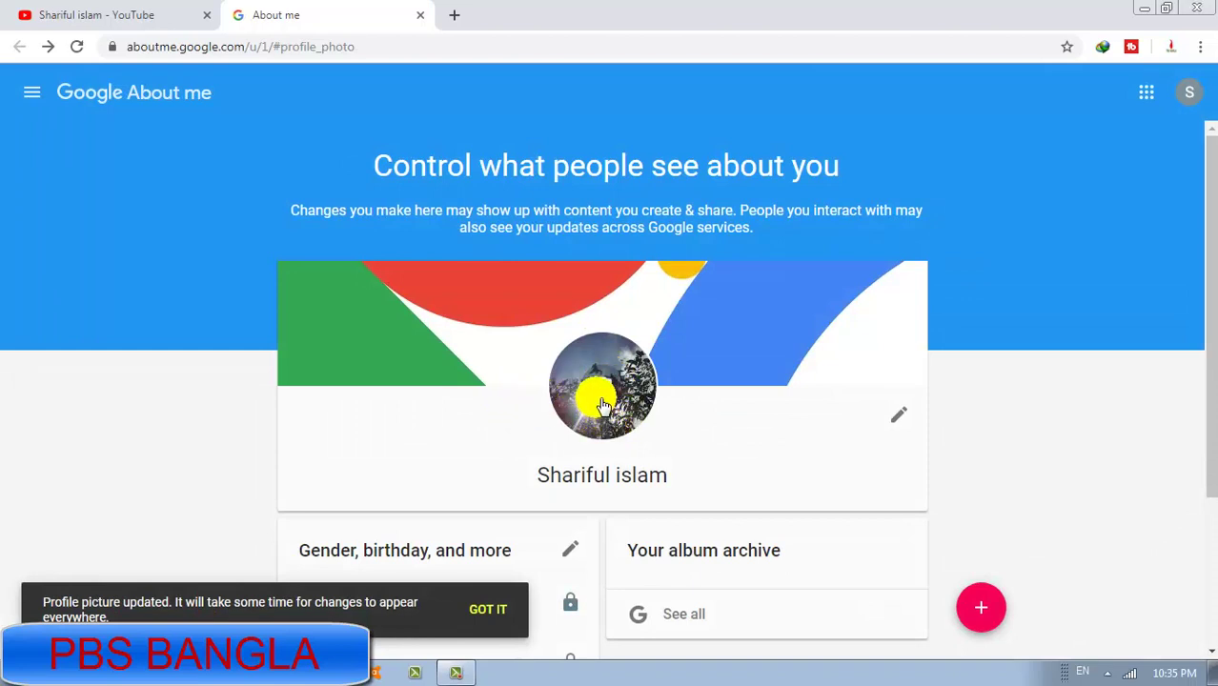
# - Open the profile card for editing, dismiss the update notice and review the cover and name fields
pyautogui.click(898, 416)
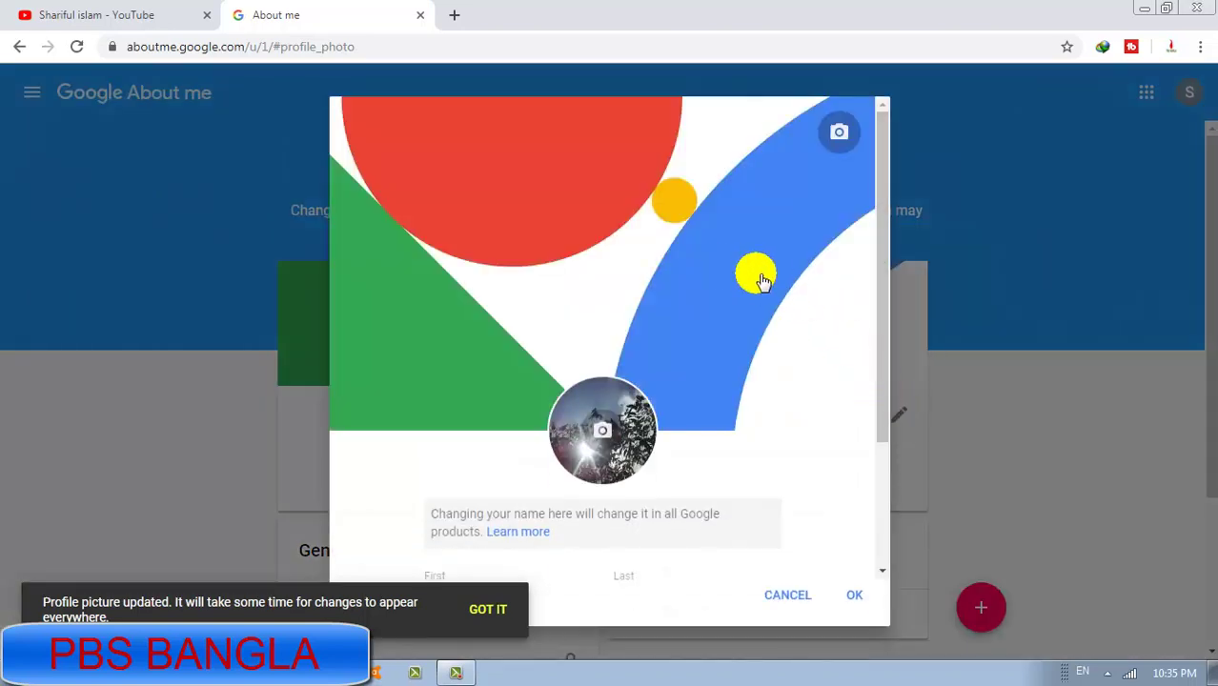
pyautogui.click(497, 614)
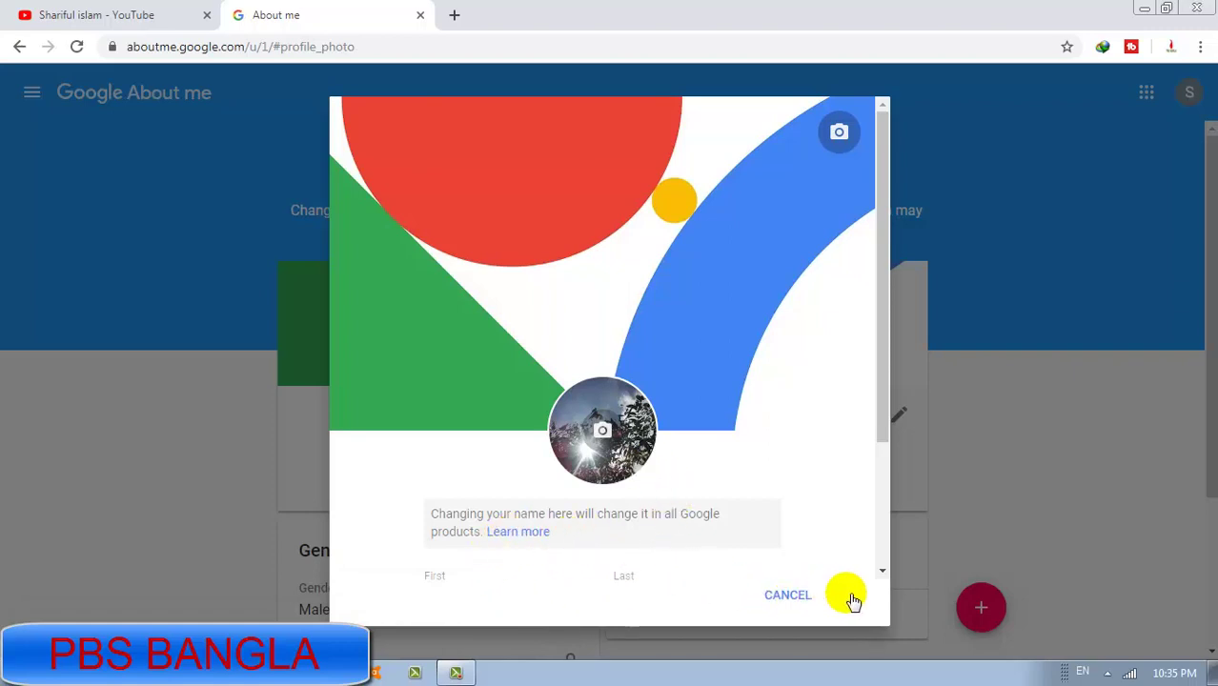
pyautogui.scroll(-2, 800, 333)
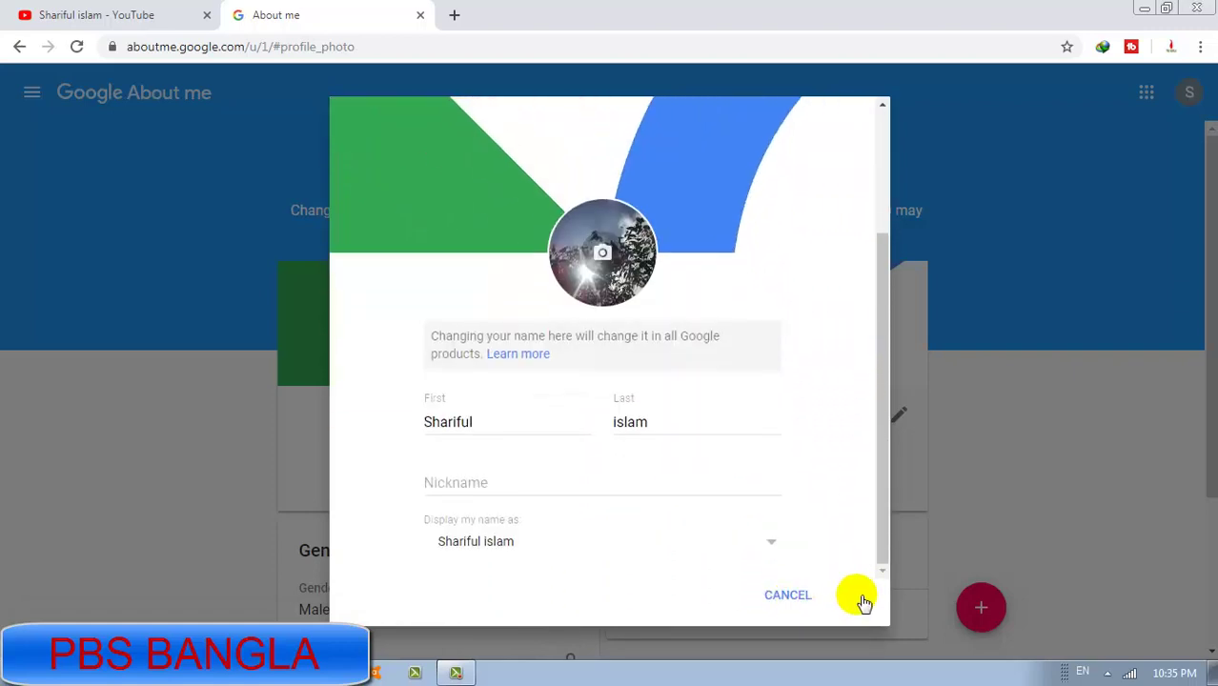
pyautogui.scroll(2, 733, 448)
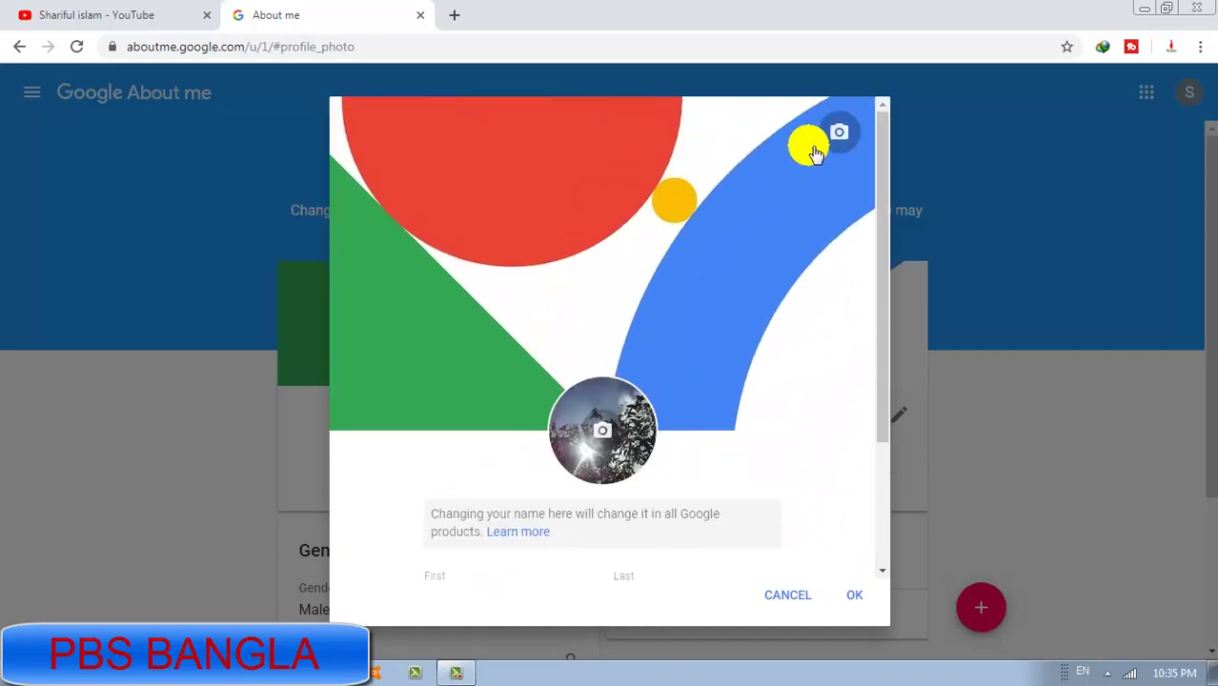
pyautogui.scroll(3, 705, 224)
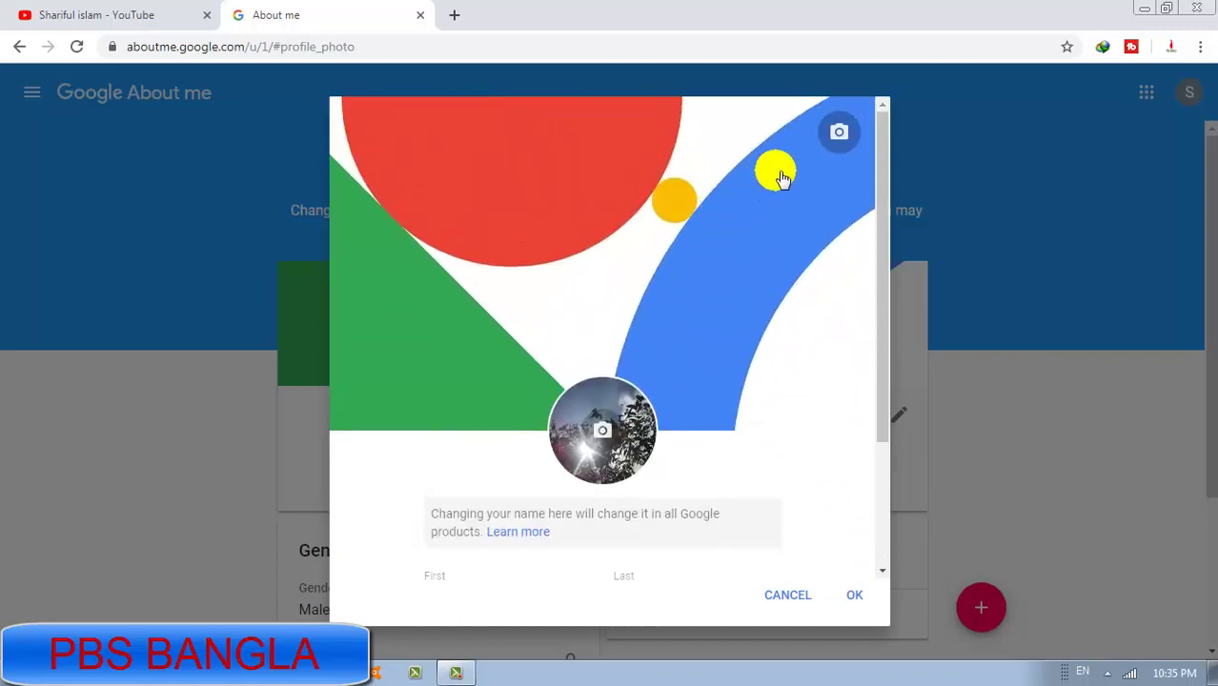
# - Upload 20151102_102915.jpg from the Desktop folder as the new profile cover photo
pyautogui.click(837, 138)
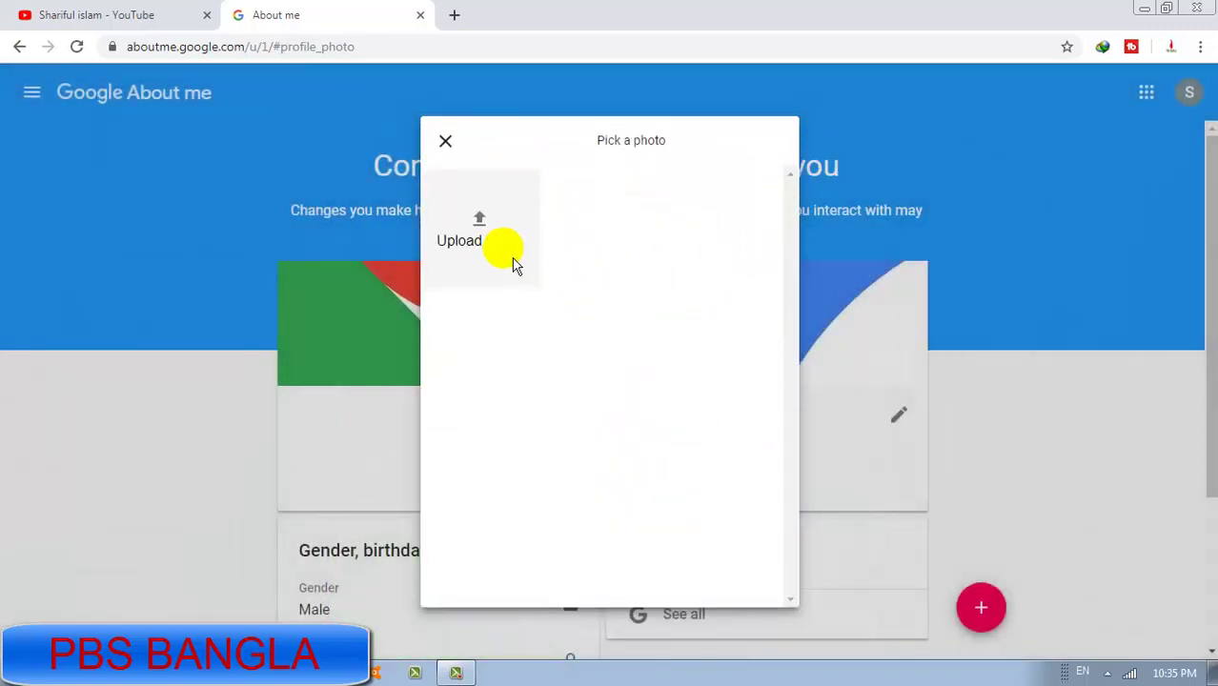
pyautogui.click(495, 234)
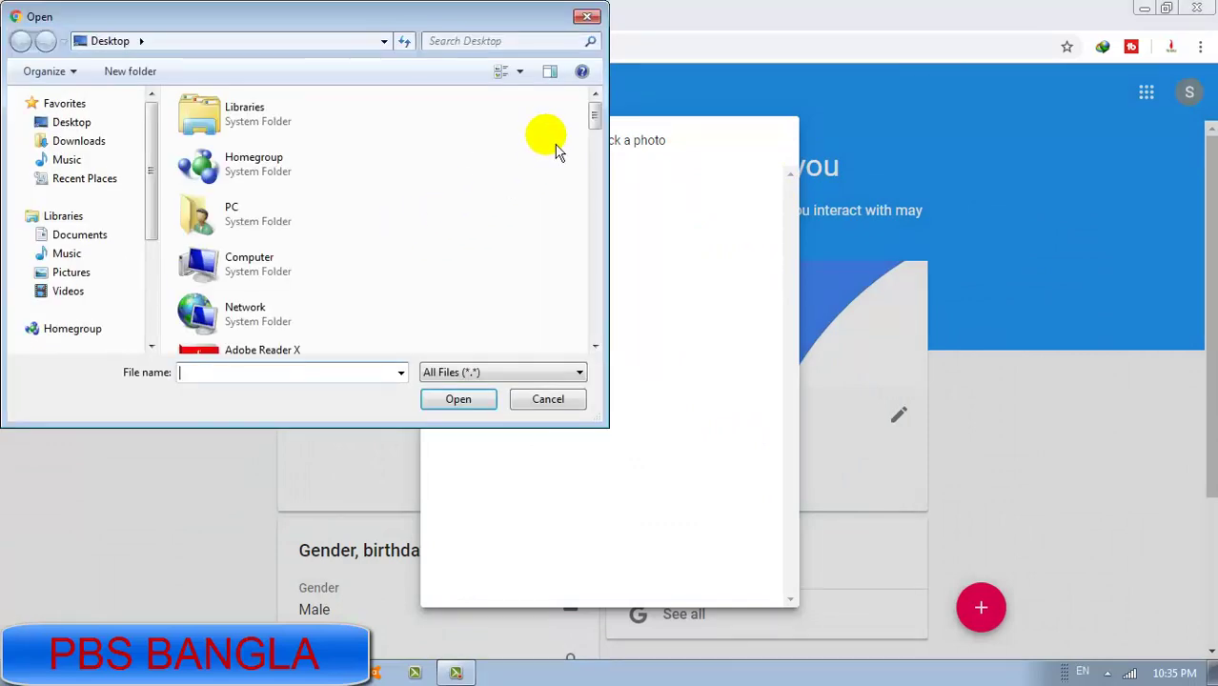
pyautogui.moveTo(595, 131); pyautogui.dragTo(603, 217)
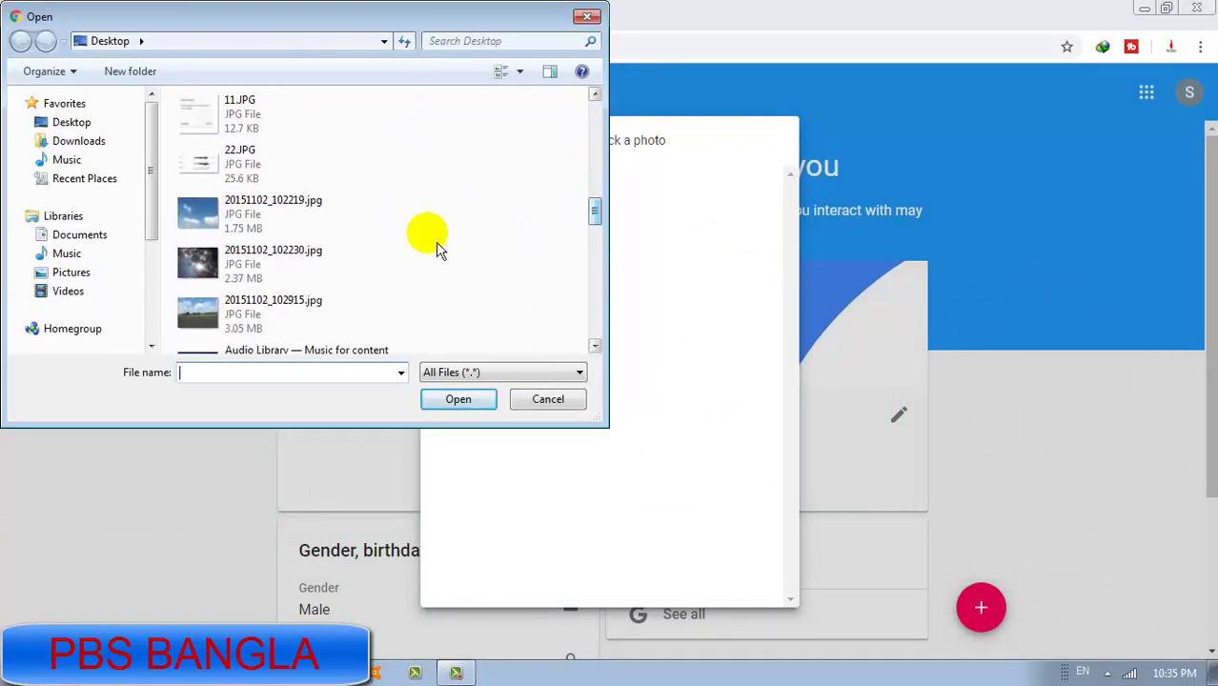
pyautogui.click(277, 324)
pyautogui.click(458, 405)
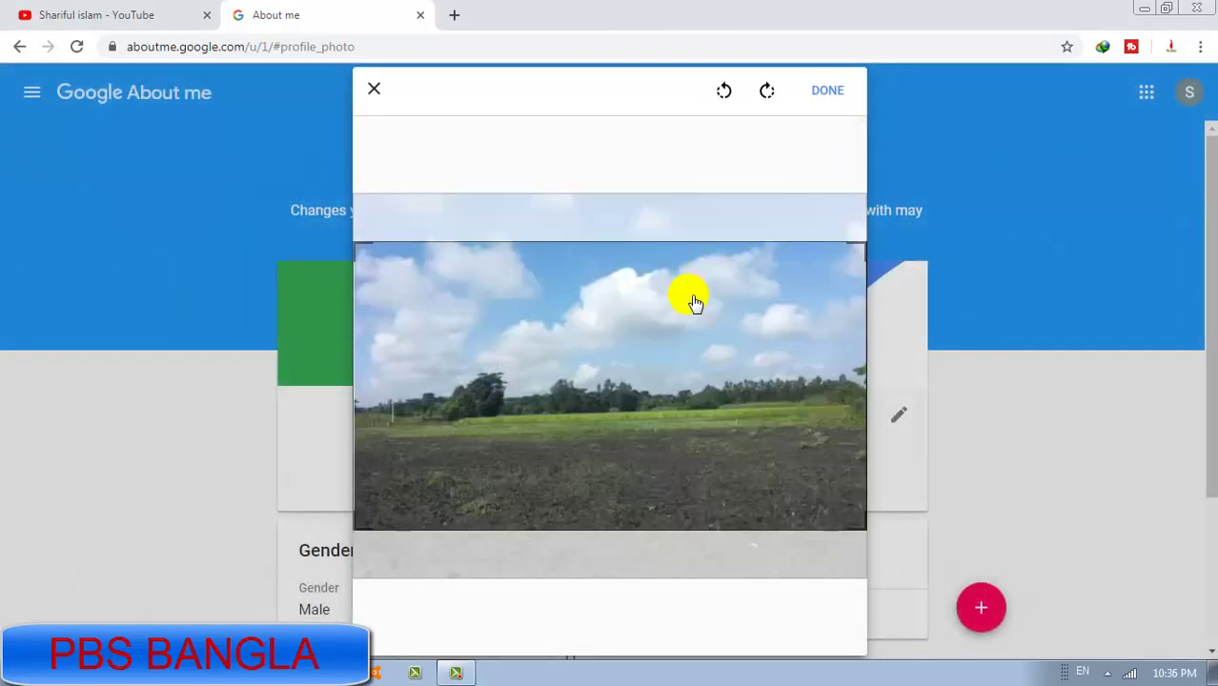
# - Move the cover photo's crop frame slightly down and apply the crop
pyautogui.moveTo(685, 386)
pyautogui.mouseDown()
pyautogui.moveTo(691, 486)
pyautogui.moveTo(685, 388)
pyautogui.mouseUp()
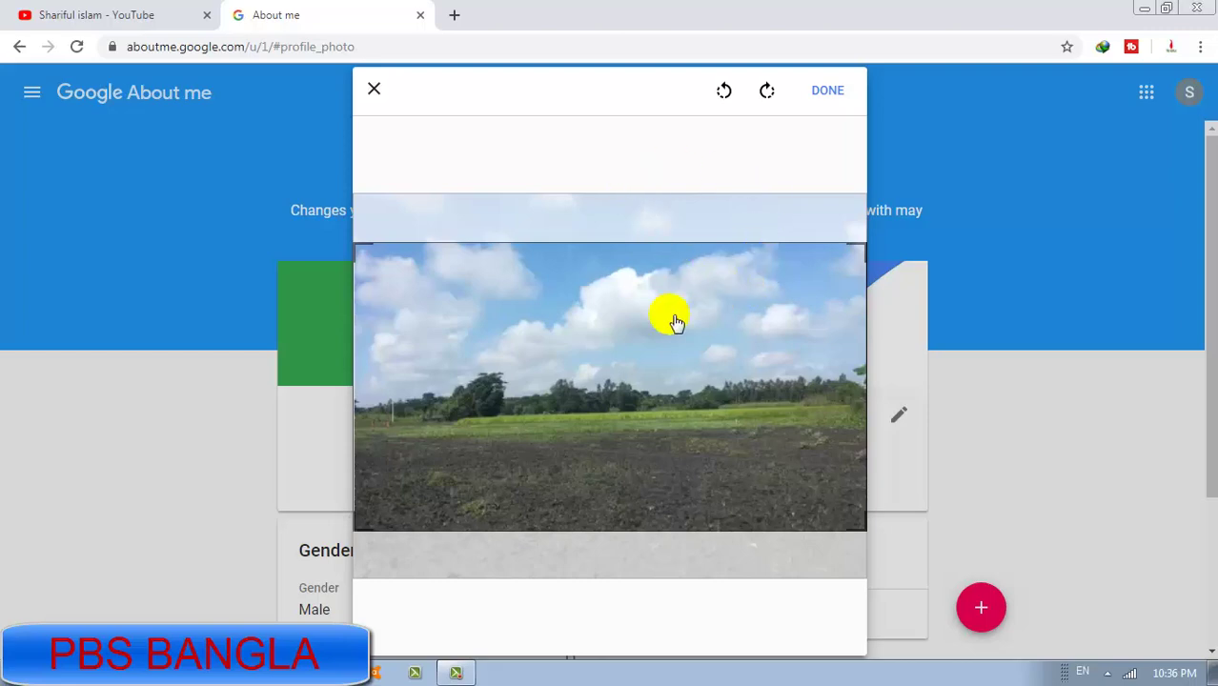
pyautogui.click(635, 348)
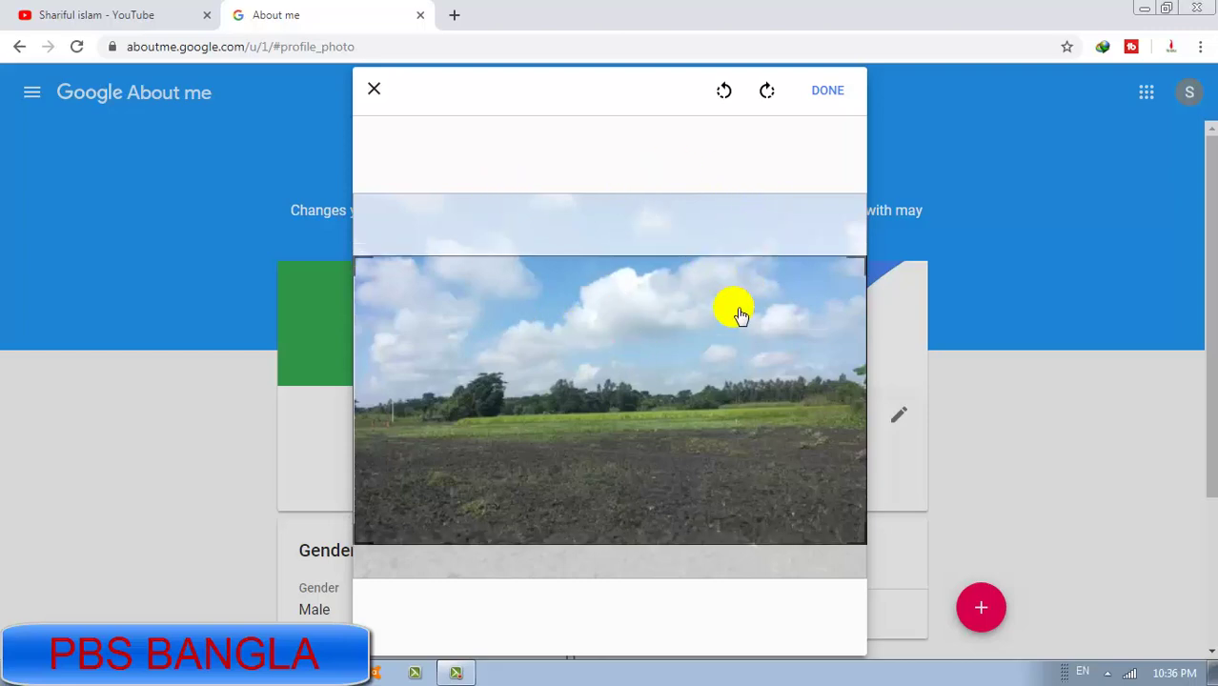
pyautogui.click(823, 91)
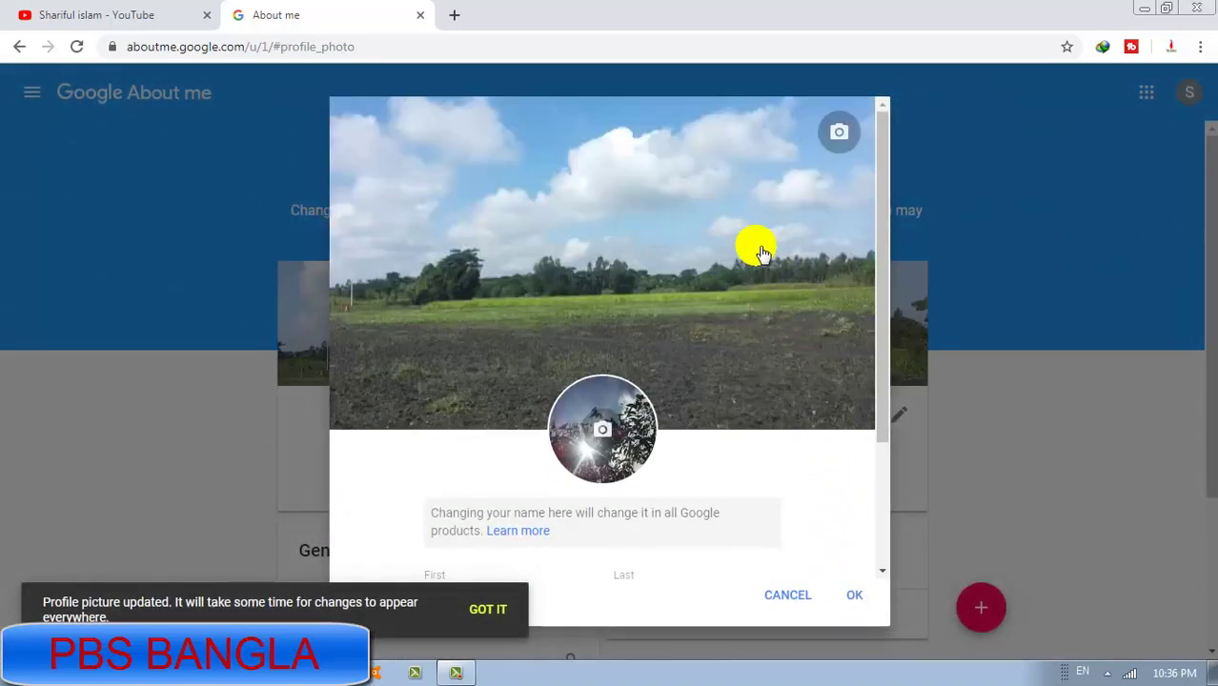
# - Replace the first name in the profile with "Lineman"
pyautogui.scroll(-2, 809, 520)
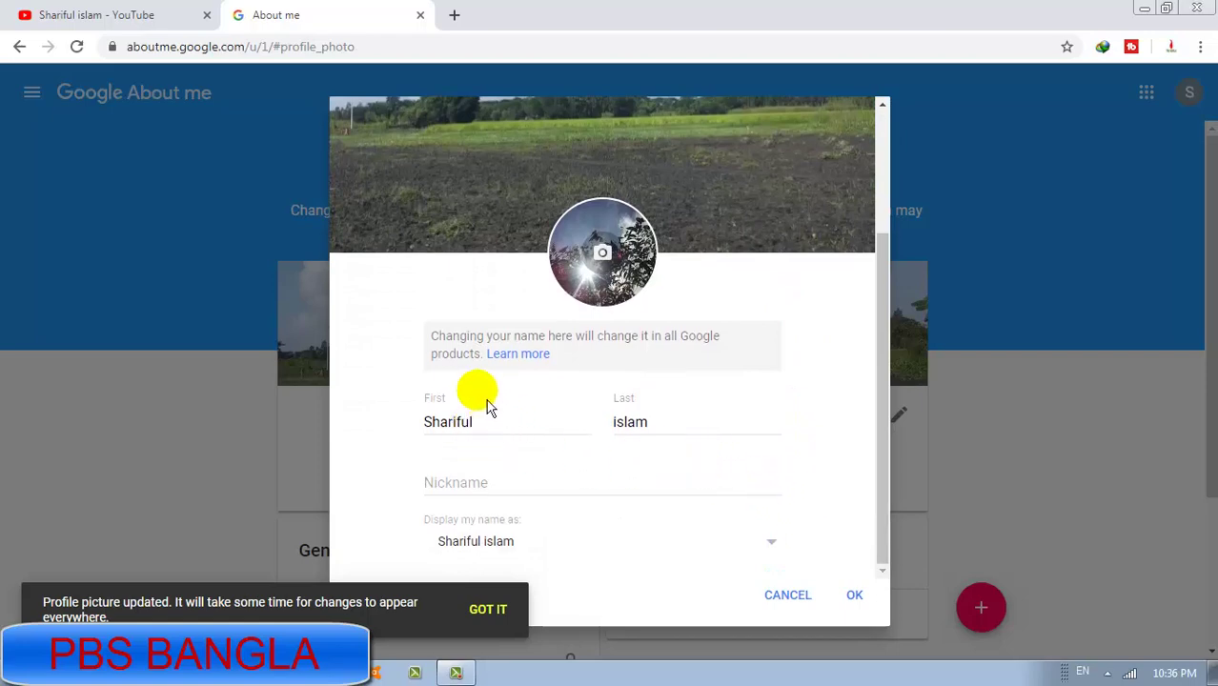
pyautogui.click(503, 428)
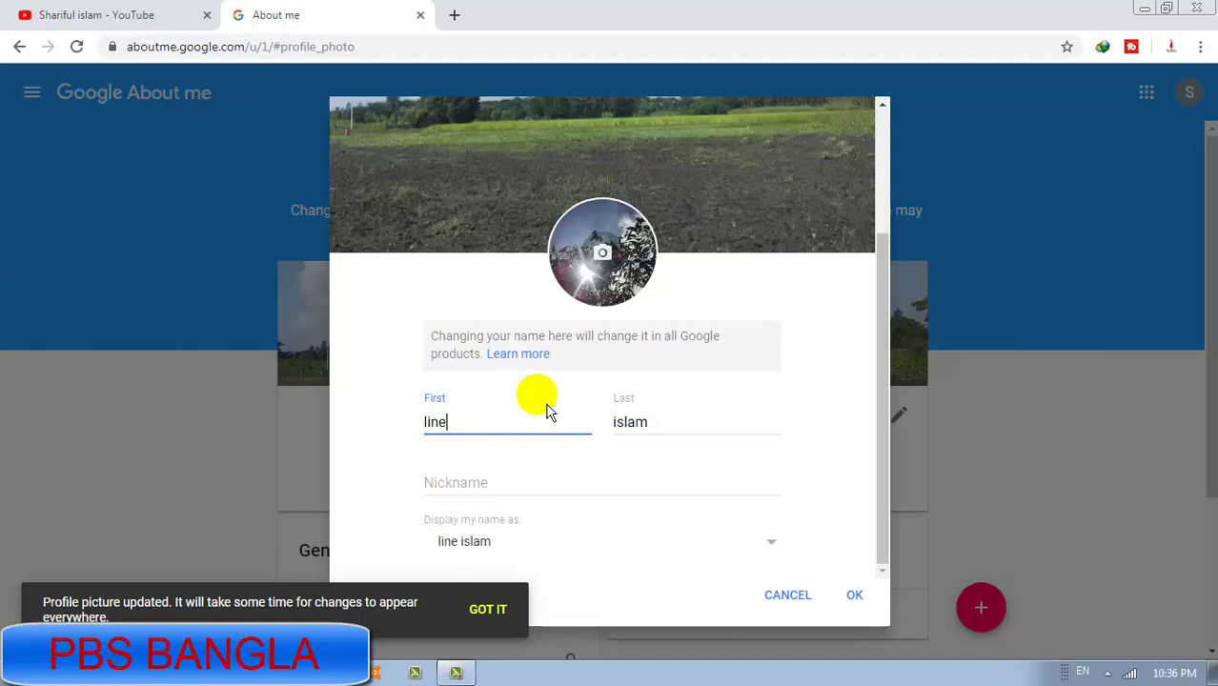
pyautogui.hotkey('ctrl', 'a')
pyautogui.write('Lin')
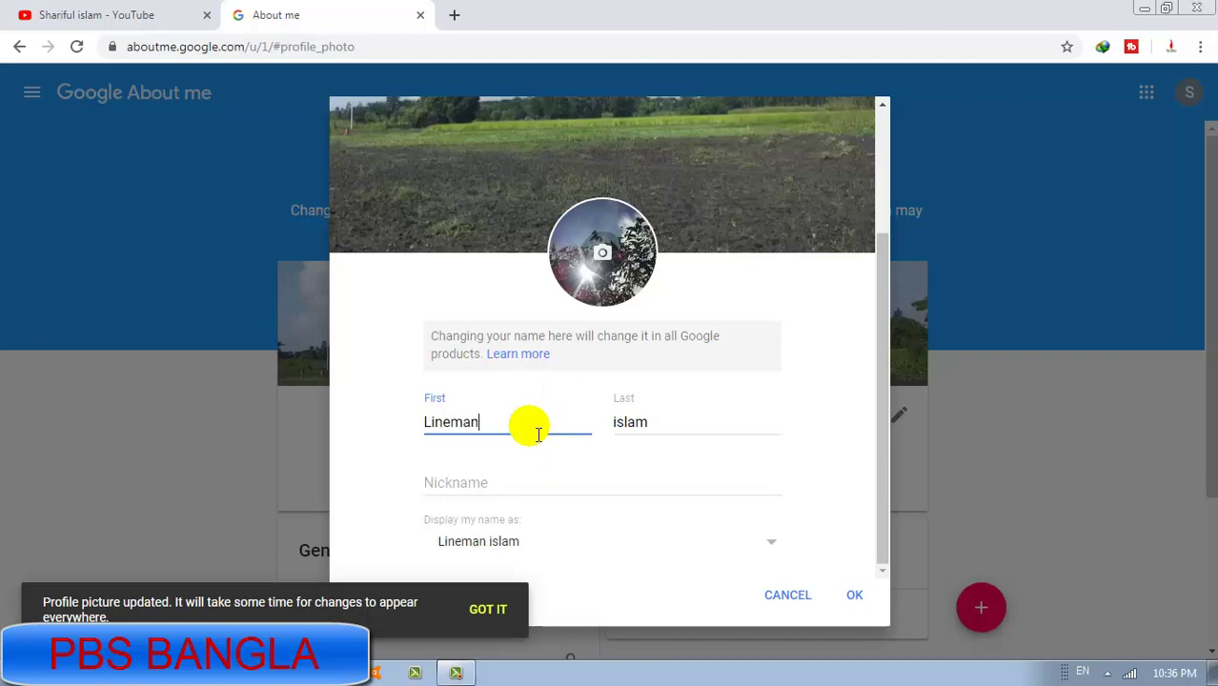
# - Replace the last name in the profile with "work" and confirm the name change
pyautogui.click(670, 428)
pyautogui.press('BackSpace')
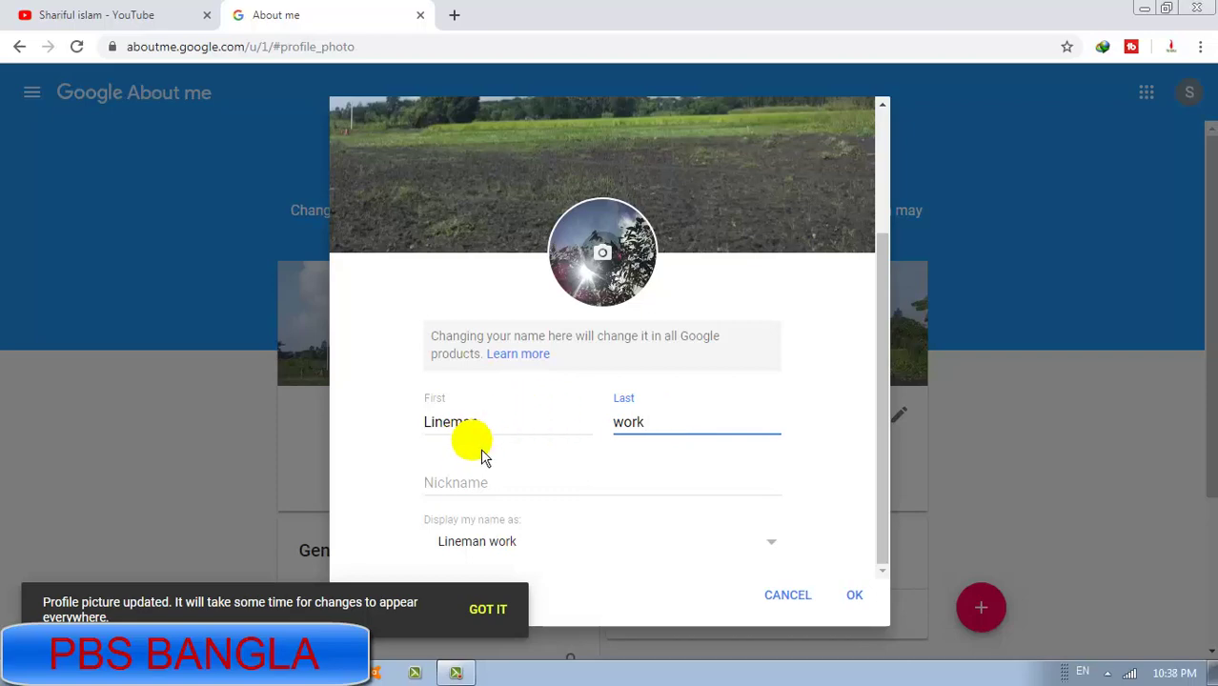
pyautogui.click(867, 600)
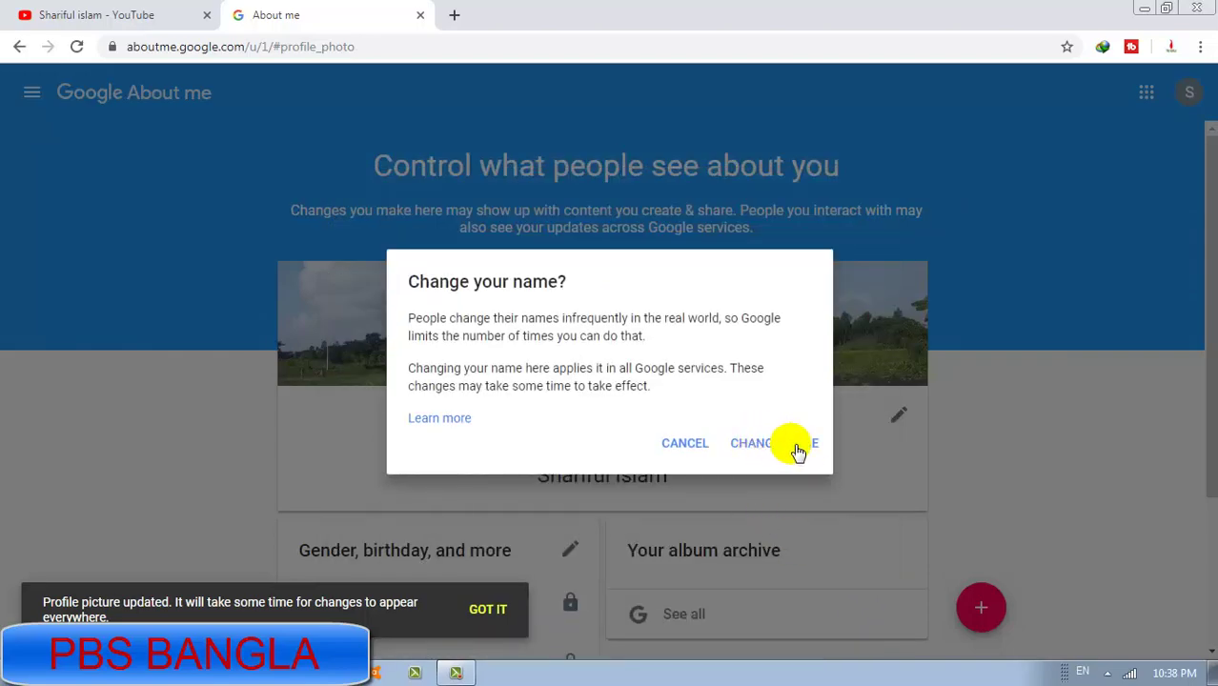
pyautogui.click(791, 454)
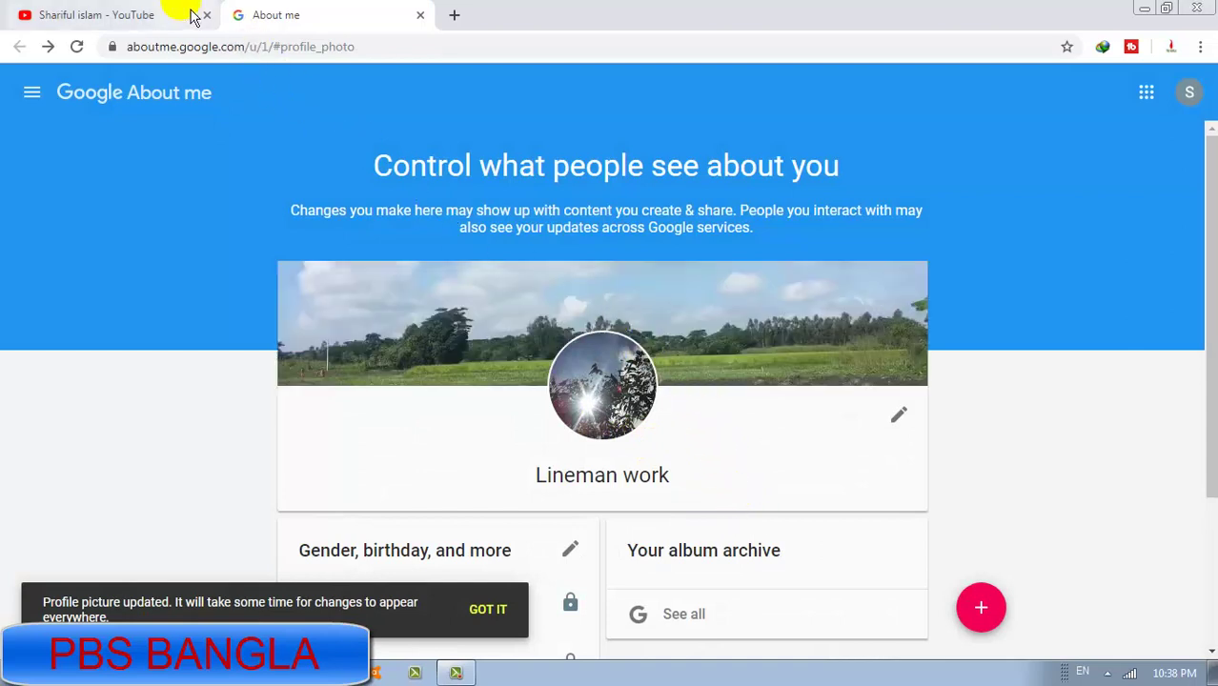
# - Return to the YouTube channel page and reload it to load the updated name and profile picture
pyautogui.click(95, 15)
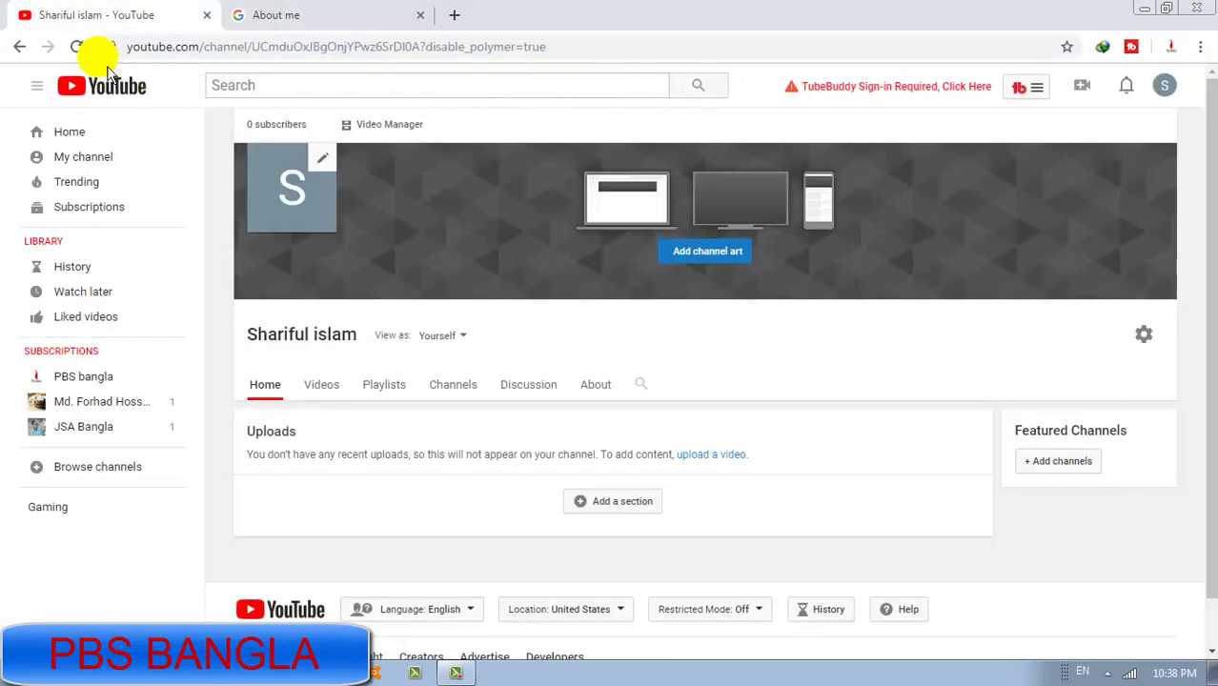
pyautogui.click(76, 46)
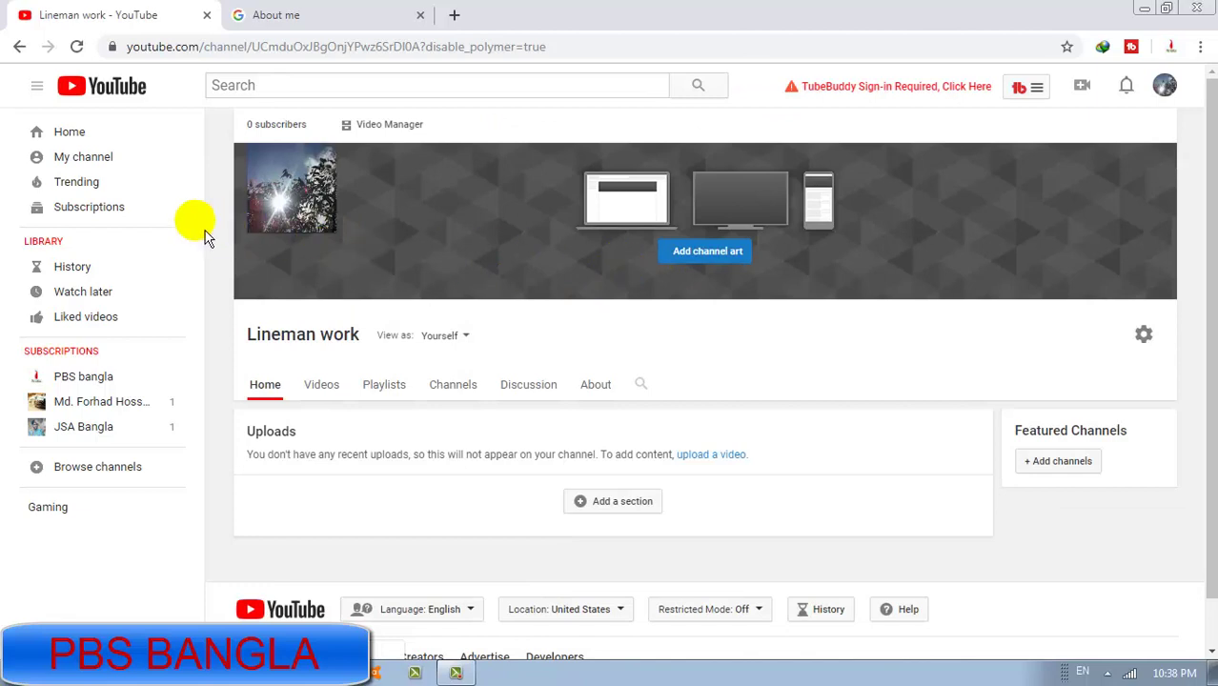
pyautogui.click(81, 55)
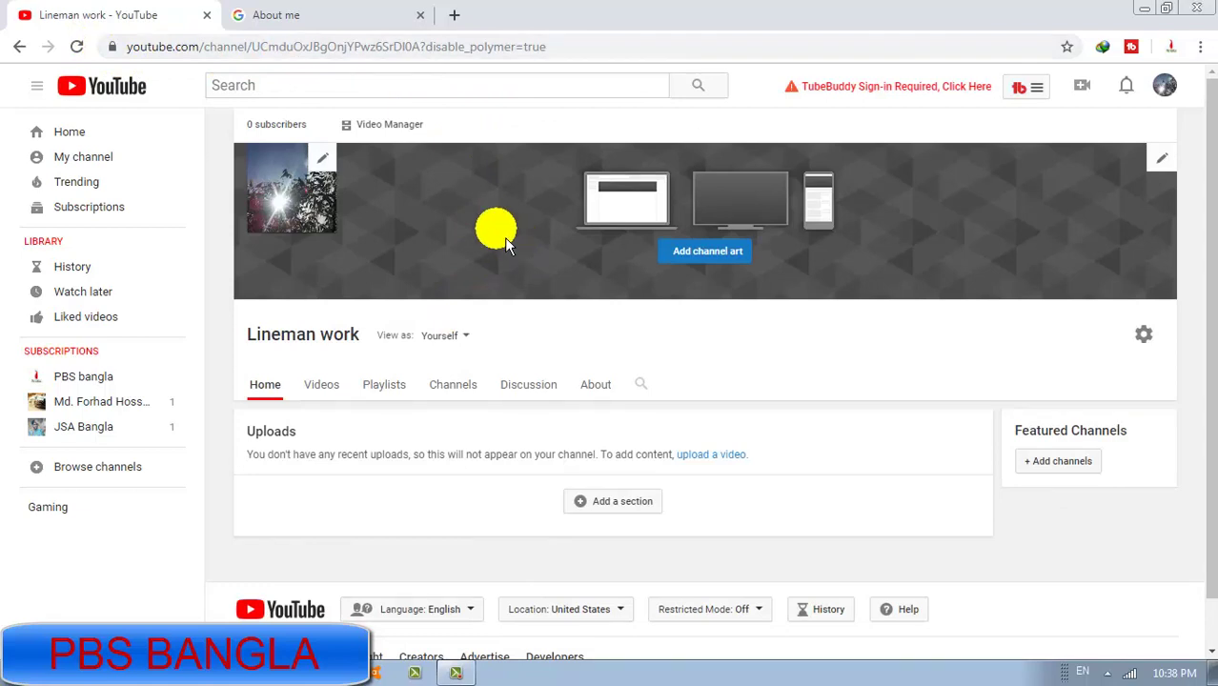
# - Upload 20151102_102915.jpg from the Desktop folder as the channel art
pyautogui.click(1166, 163)
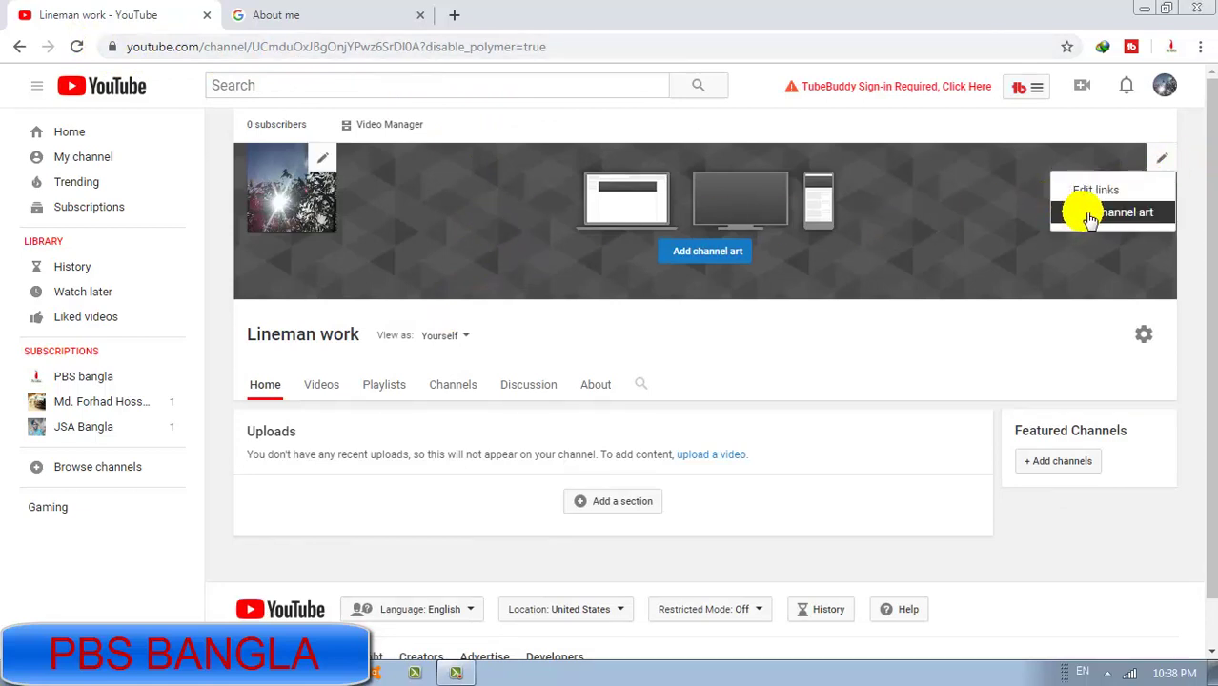
pyautogui.click(710, 253)
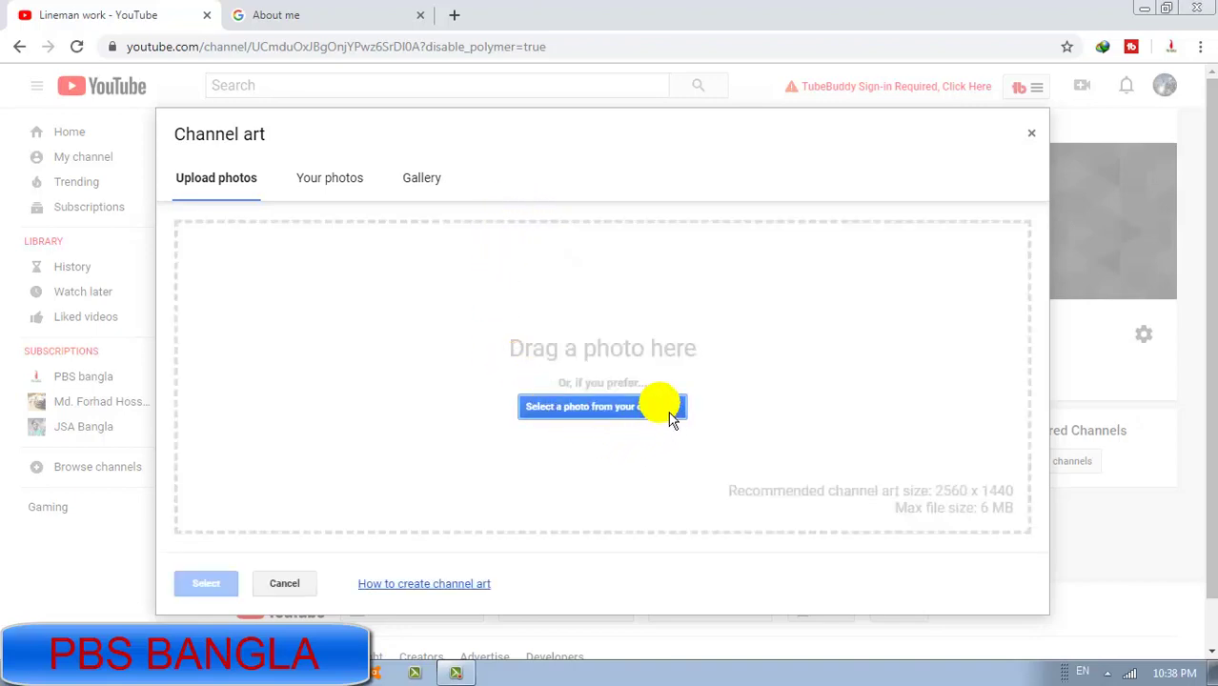
pyautogui.click(665, 408)
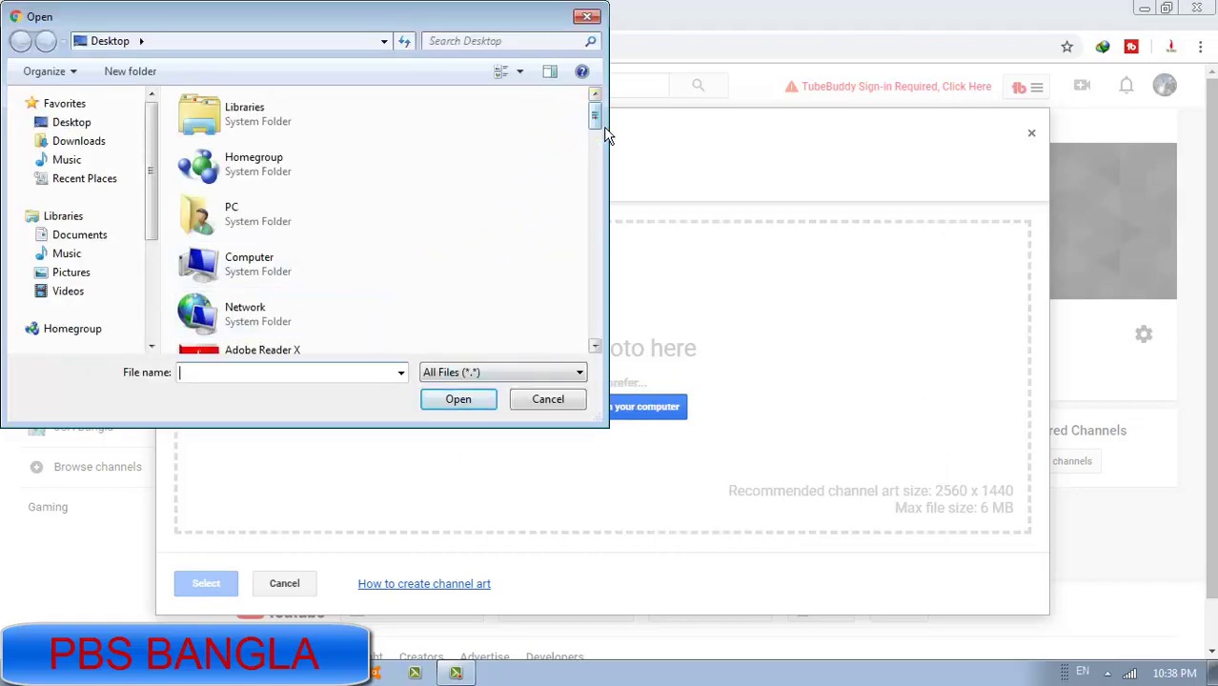
pyautogui.moveTo(606, 134); pyautogui.dragTo(596, 229)
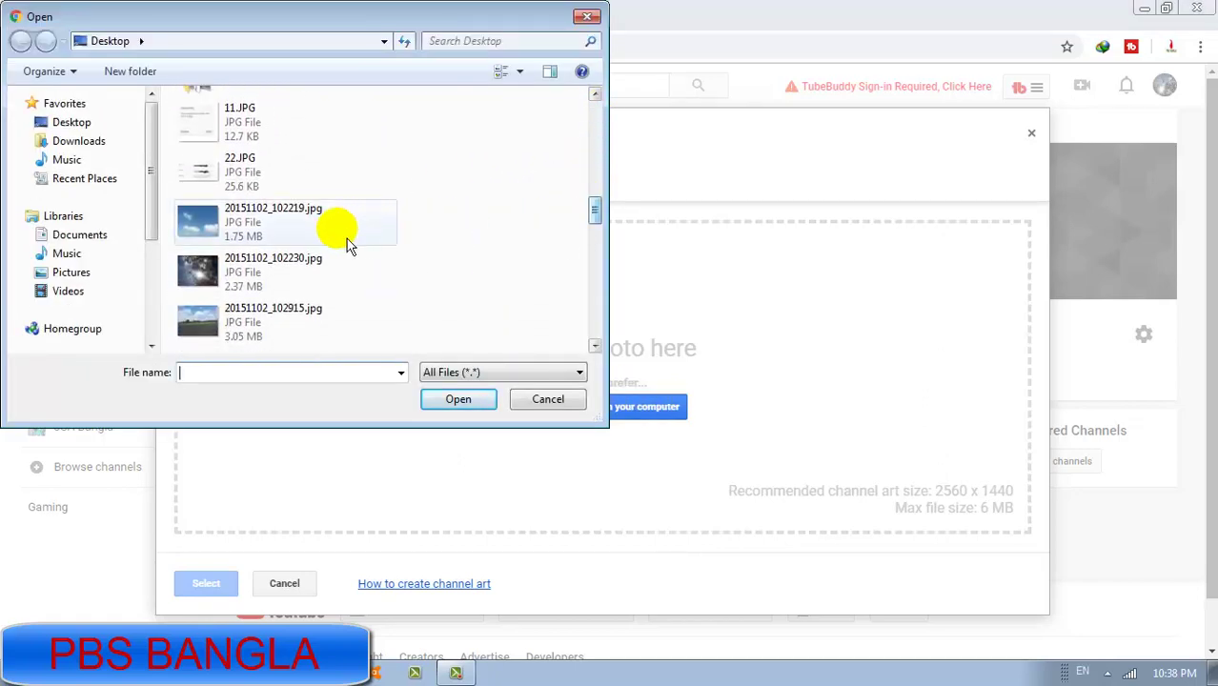
pyautogui.click(276, 321)
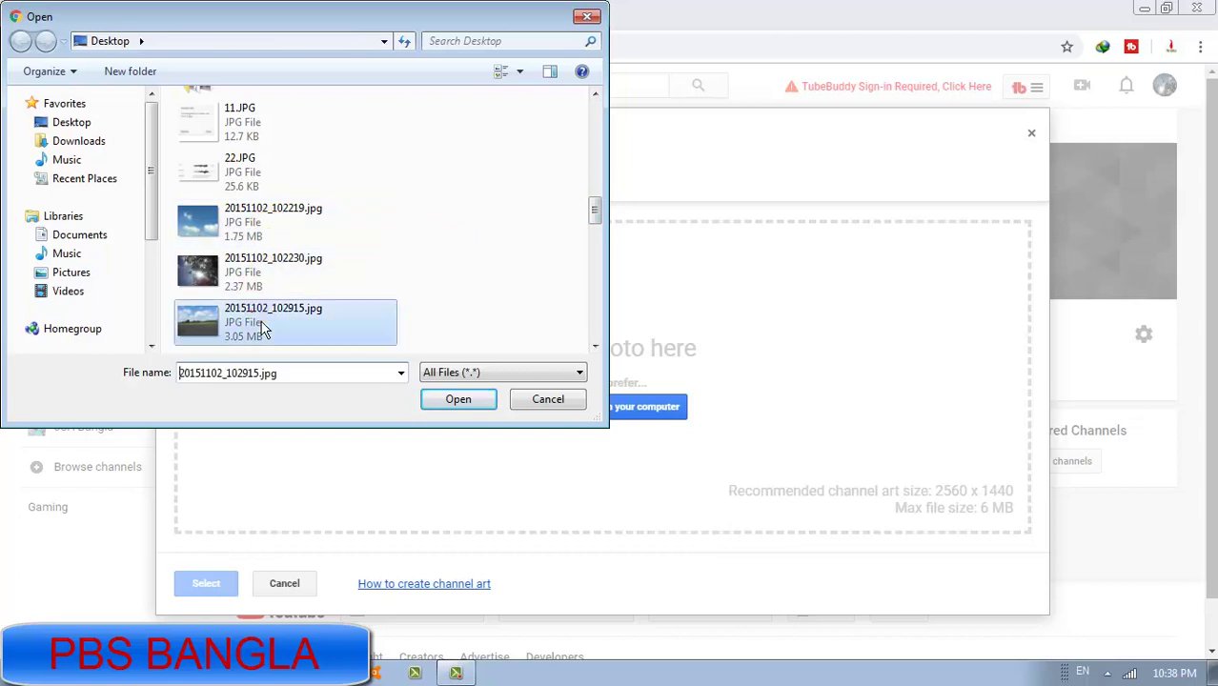
pyautogui.click(449, 408)
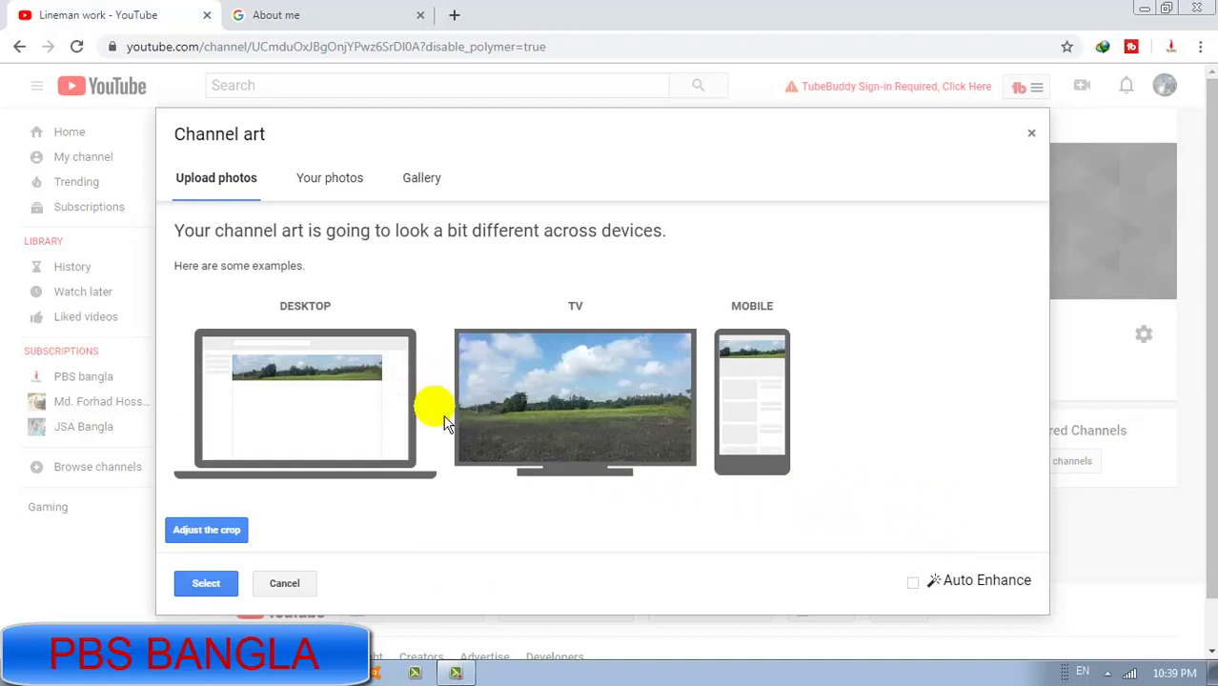
# - Review the channel art previews for desktop, TV and mobile, and apply the photo to the channel
pyautogui.scroll(-1, 664, 350)
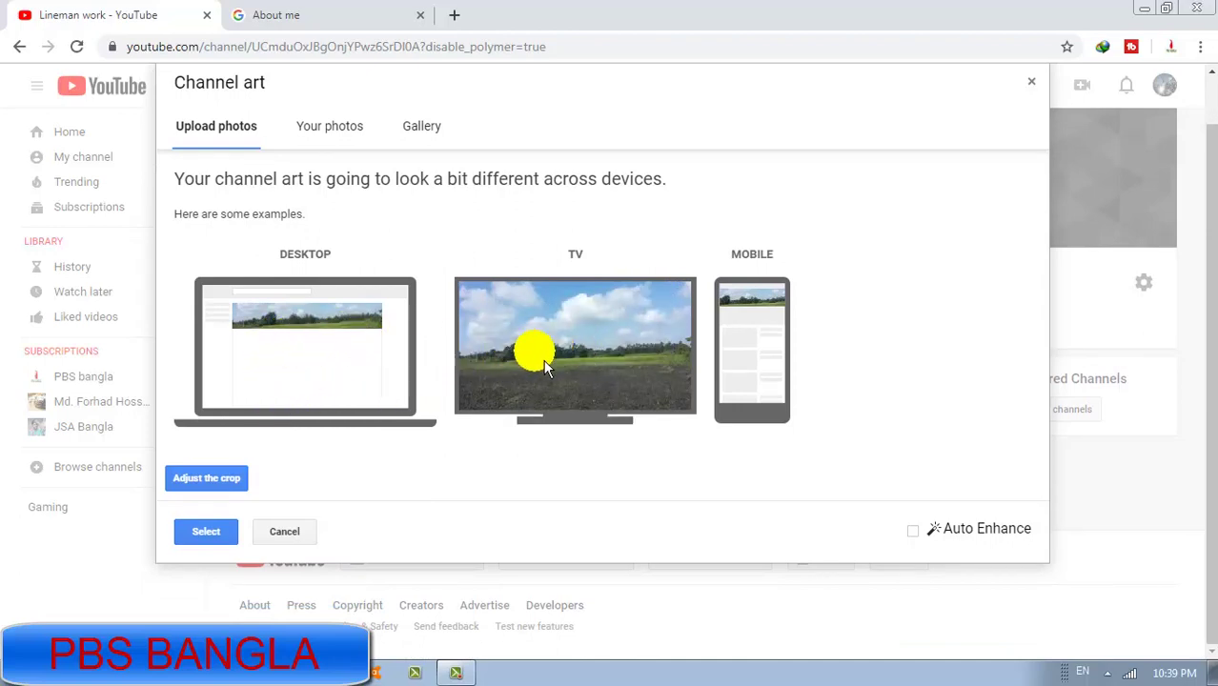
pyautogui.click(214, 531)
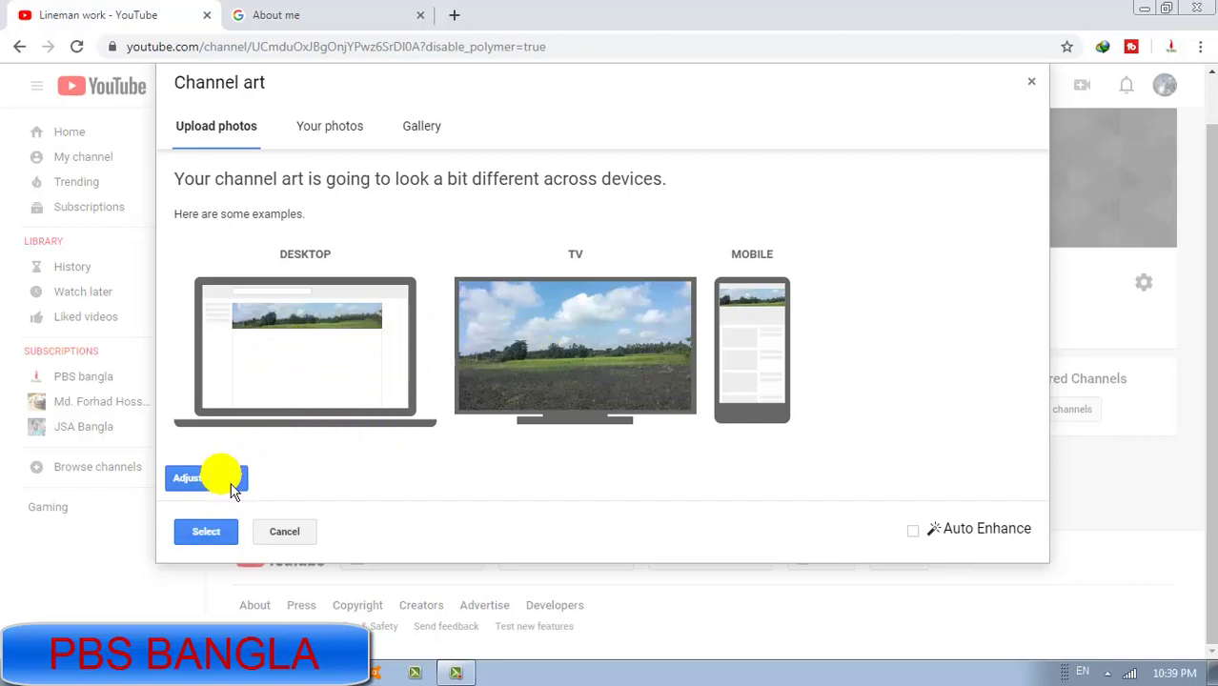
pyautogui.click(203, 539)
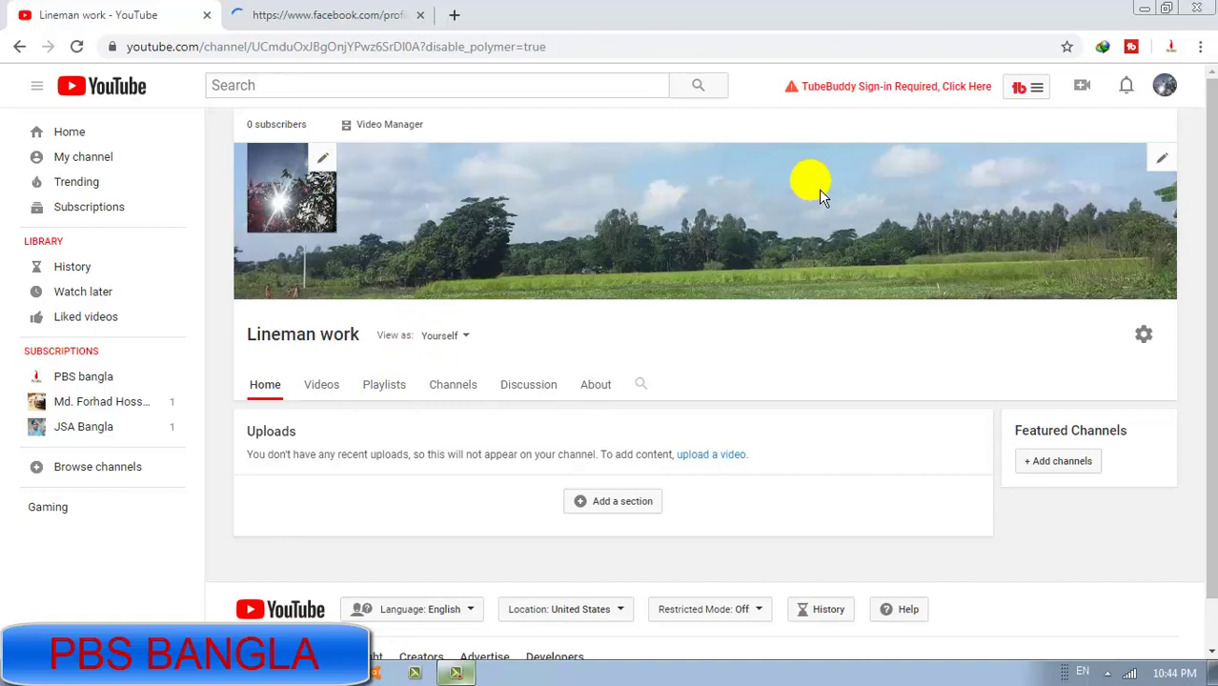
pyautogui.scroll(-1, 685, 204)
pyautogui.scroll(1, 695, 210)
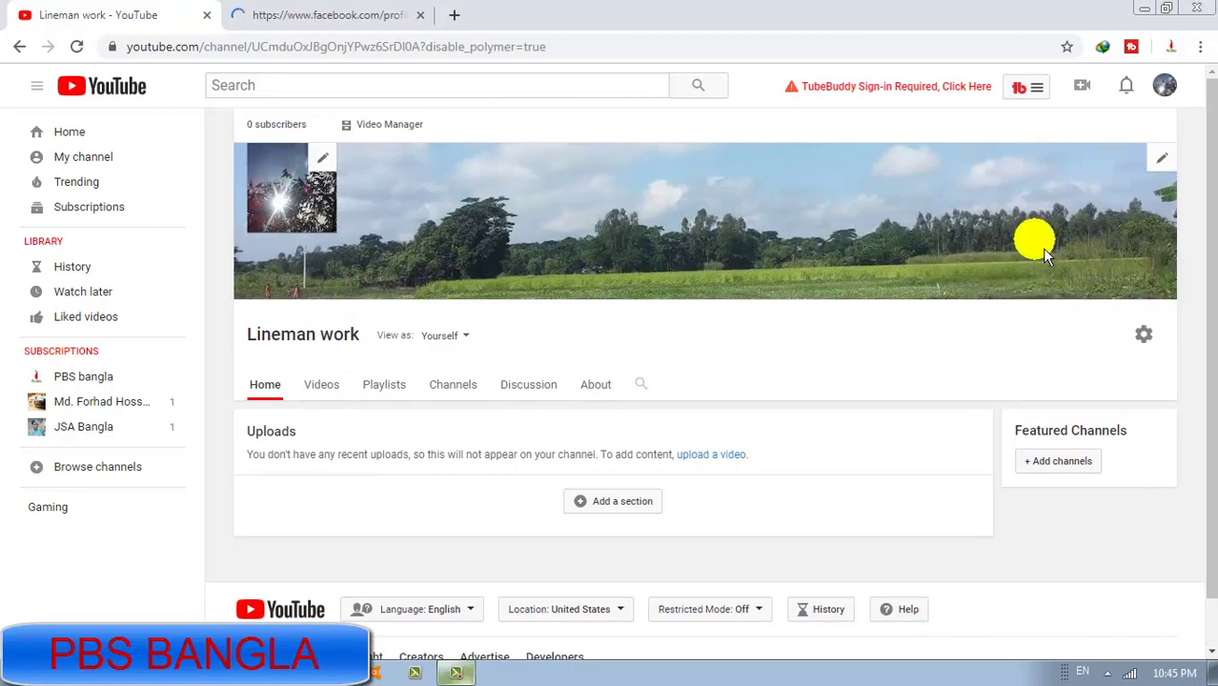
# - Open the channel's custom links for editing from the channel art
pyautogui.click(1160, 159)
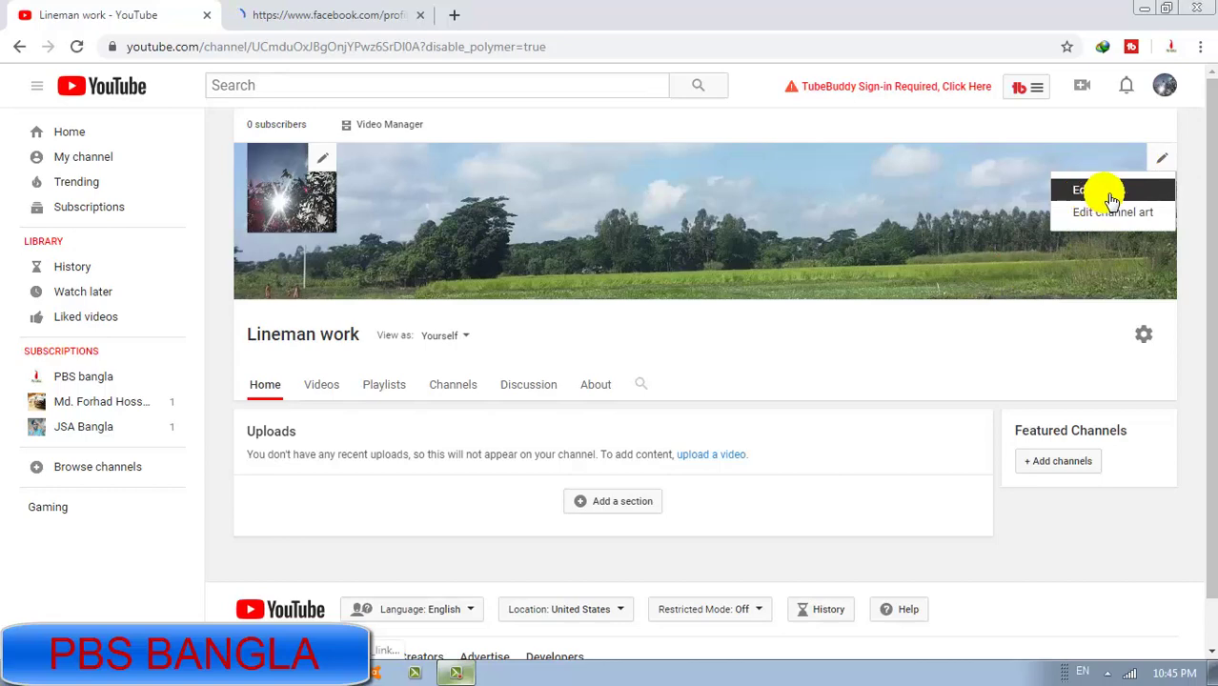
pyautogui.click(1112, 191)
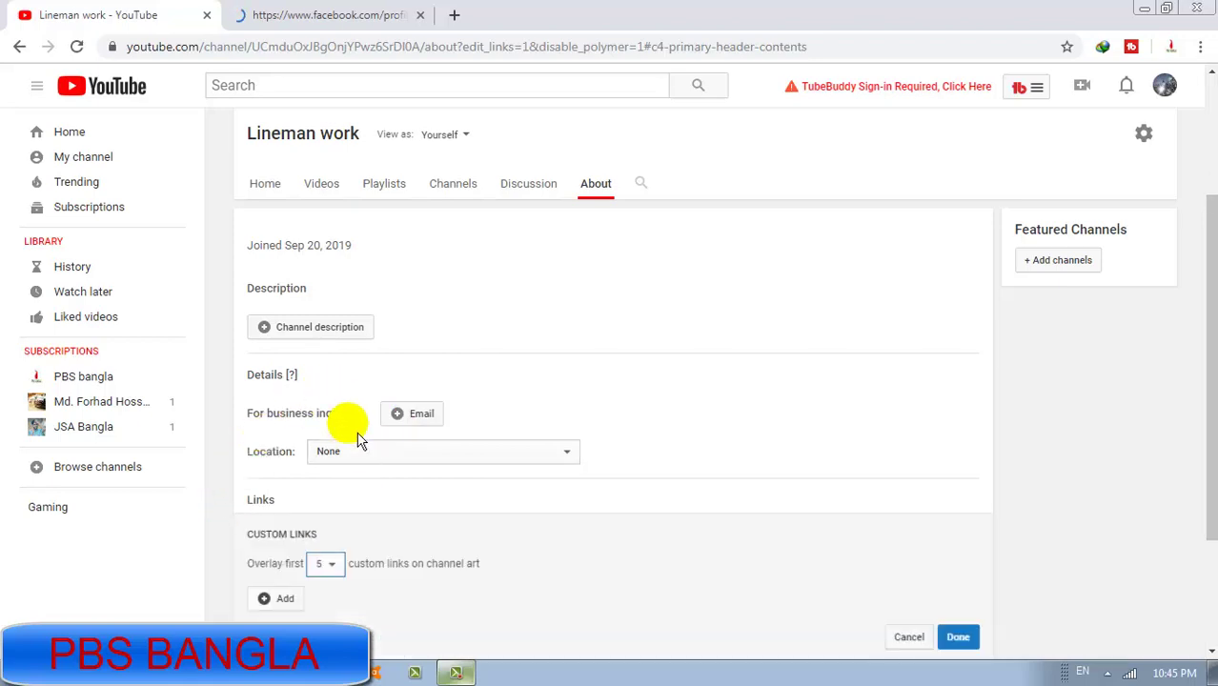
pyautogui.scroll(-2, 358, 439)
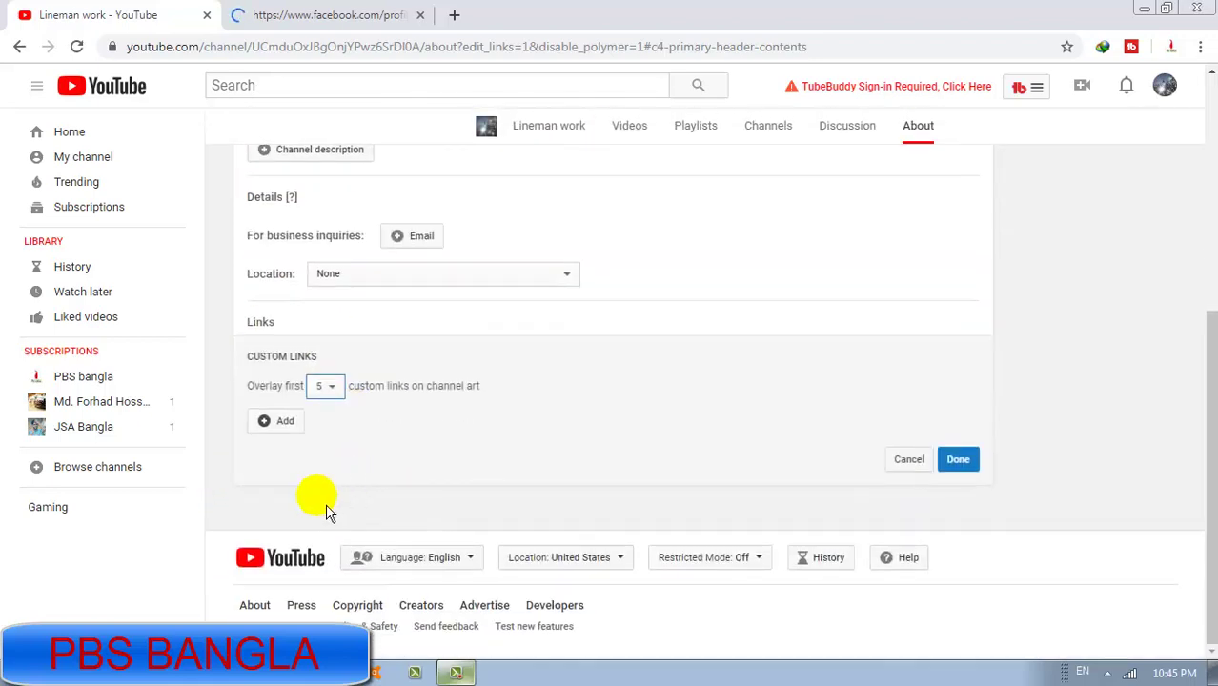
pyautogui.click(349, 402)
pyautogui.click(349, 402)
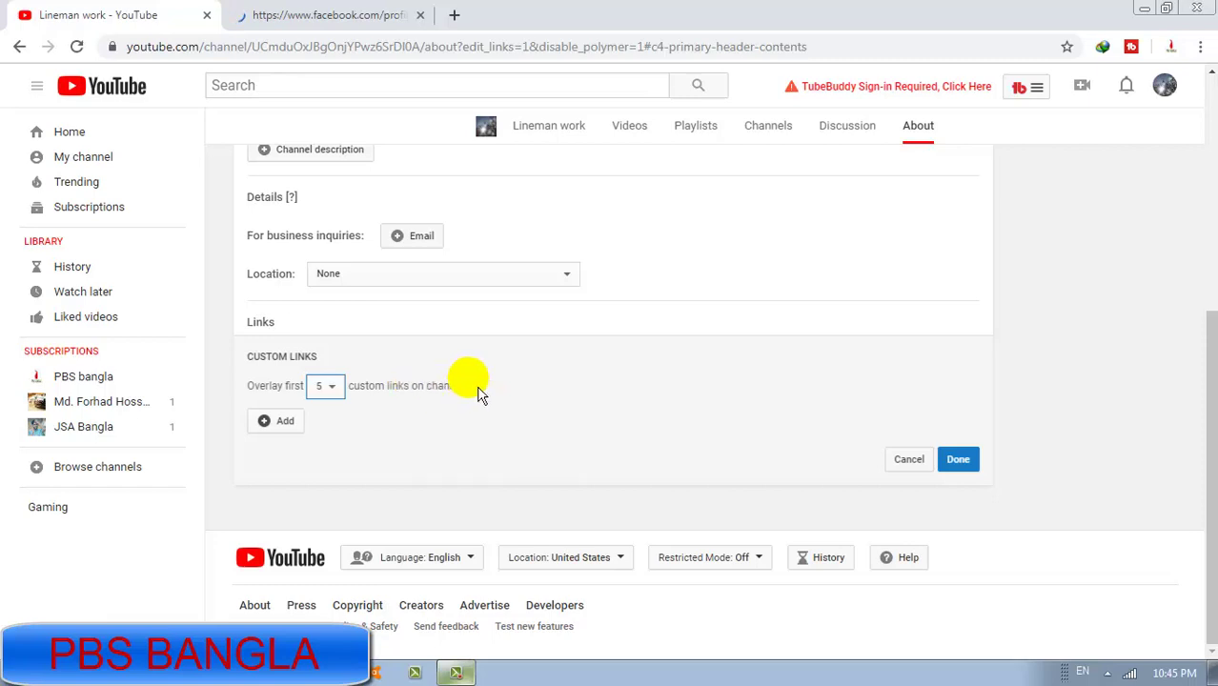
# - Add a custom link with the title "twitter"
pyautogui.click(269, 431)
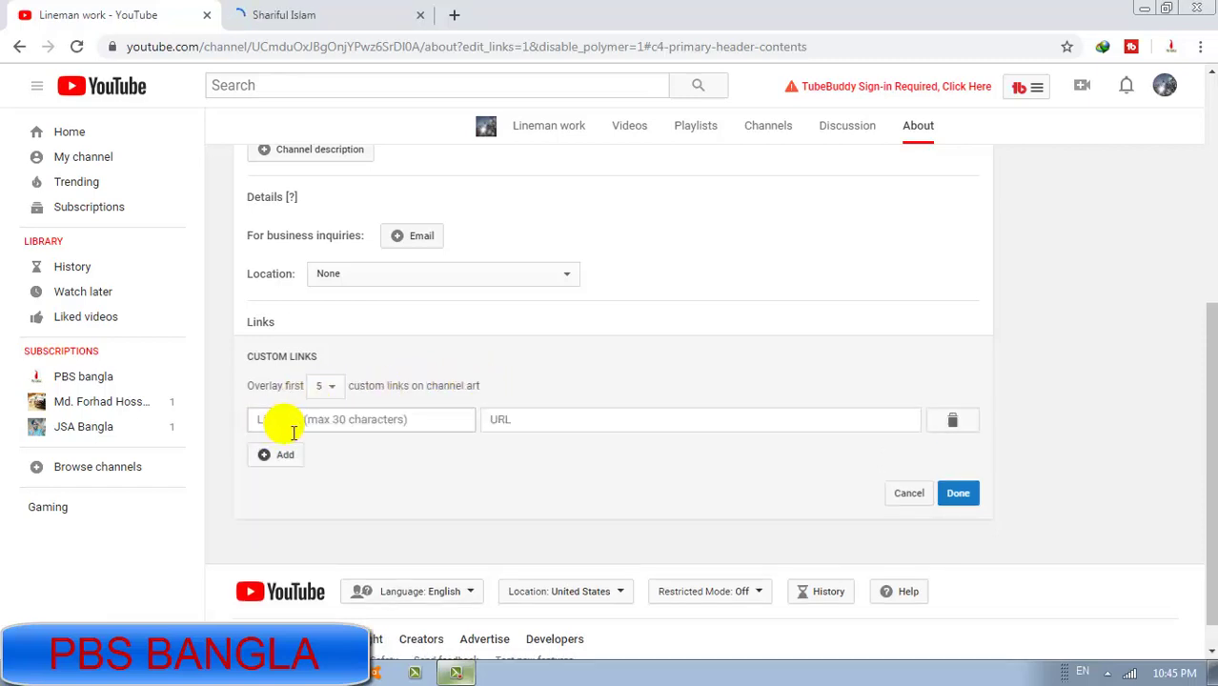
pyautogui.click(378, 425)
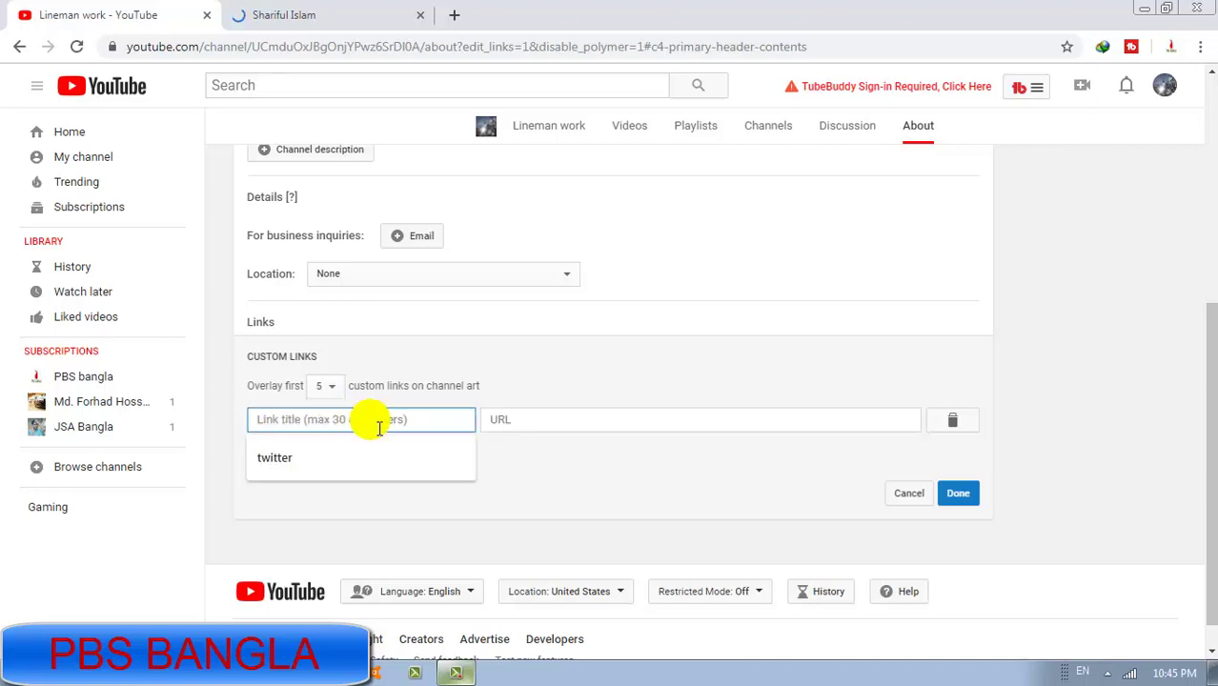
pyautogui.click(360, 429)
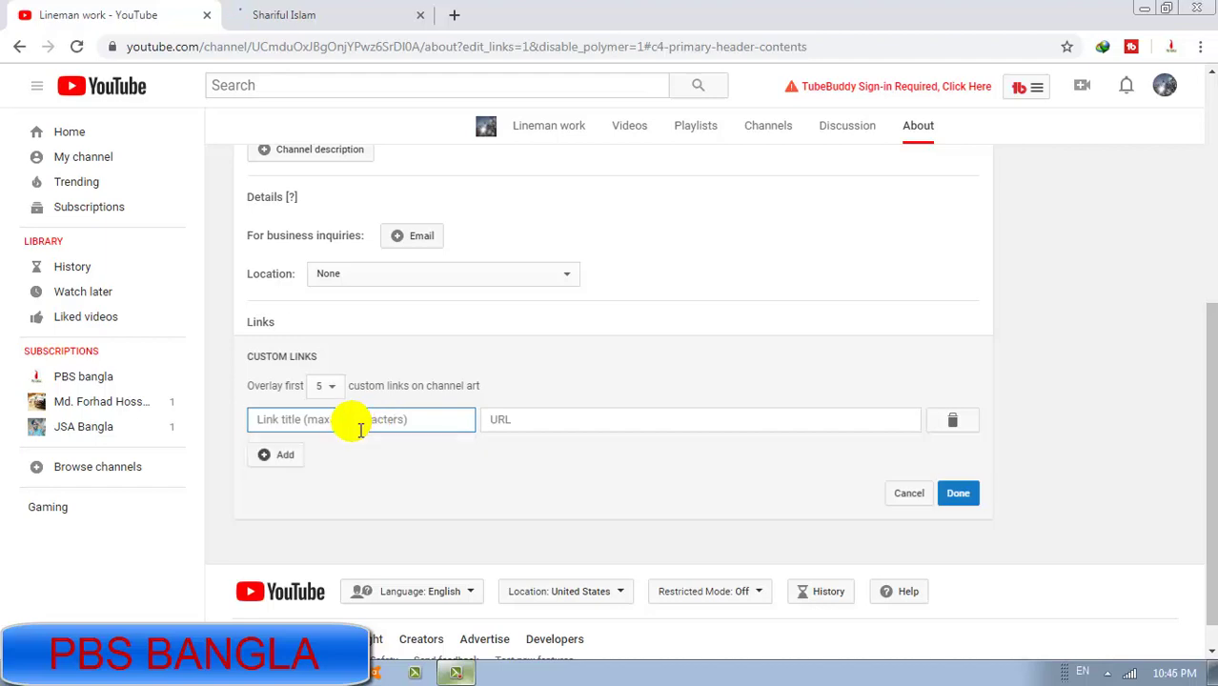
pyautogui.write('t')
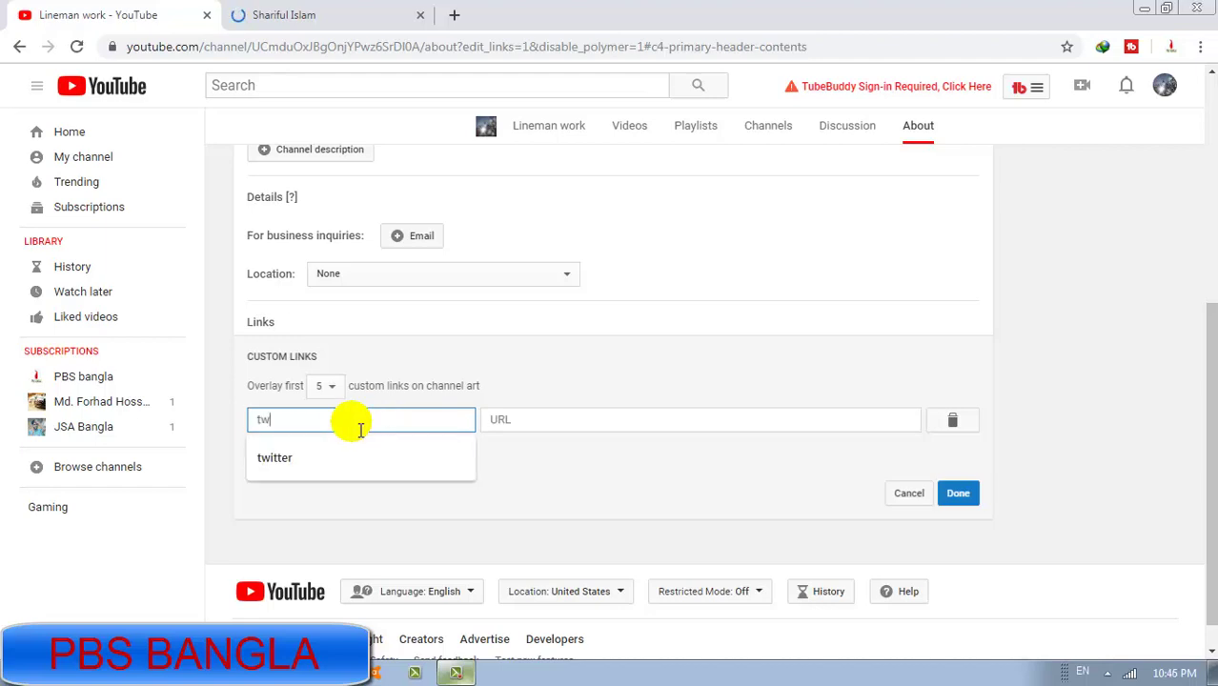
pyautogui.write('w')
pyautogui.click(339, 464)
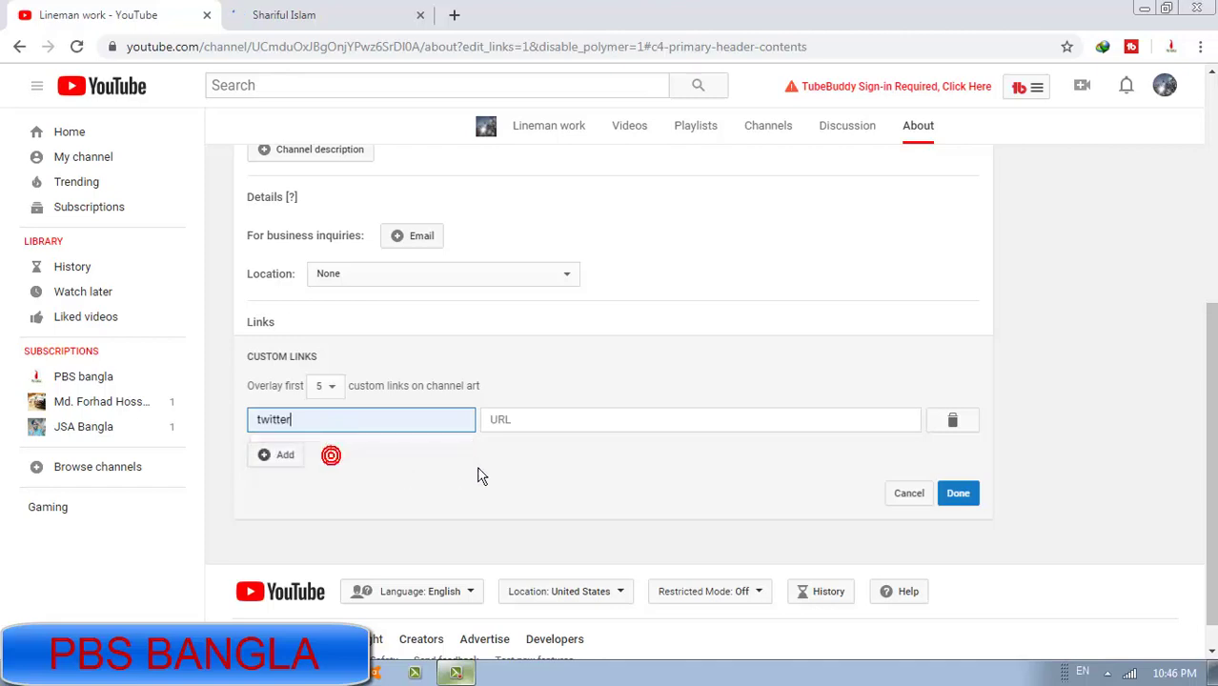
# - Fill in the Twitter profile address as the link's URL, save the custom links and check the channel banner
pyautogui.click(534, 421)
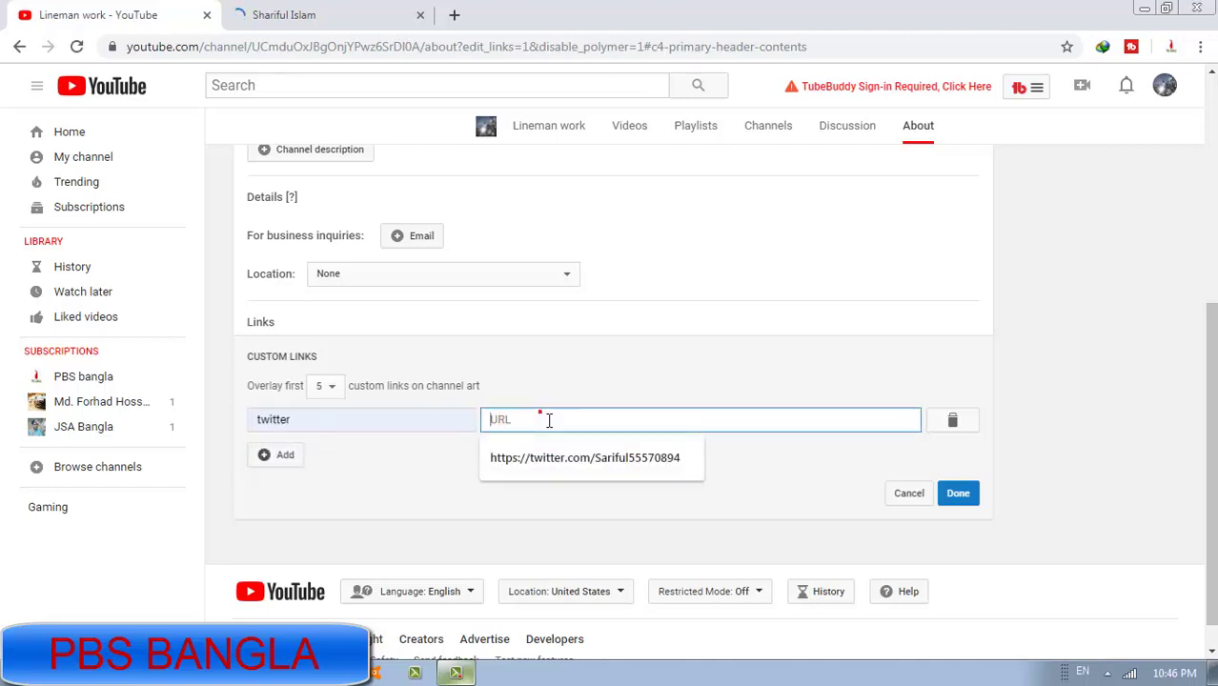
pyautogui.click(579, 465)
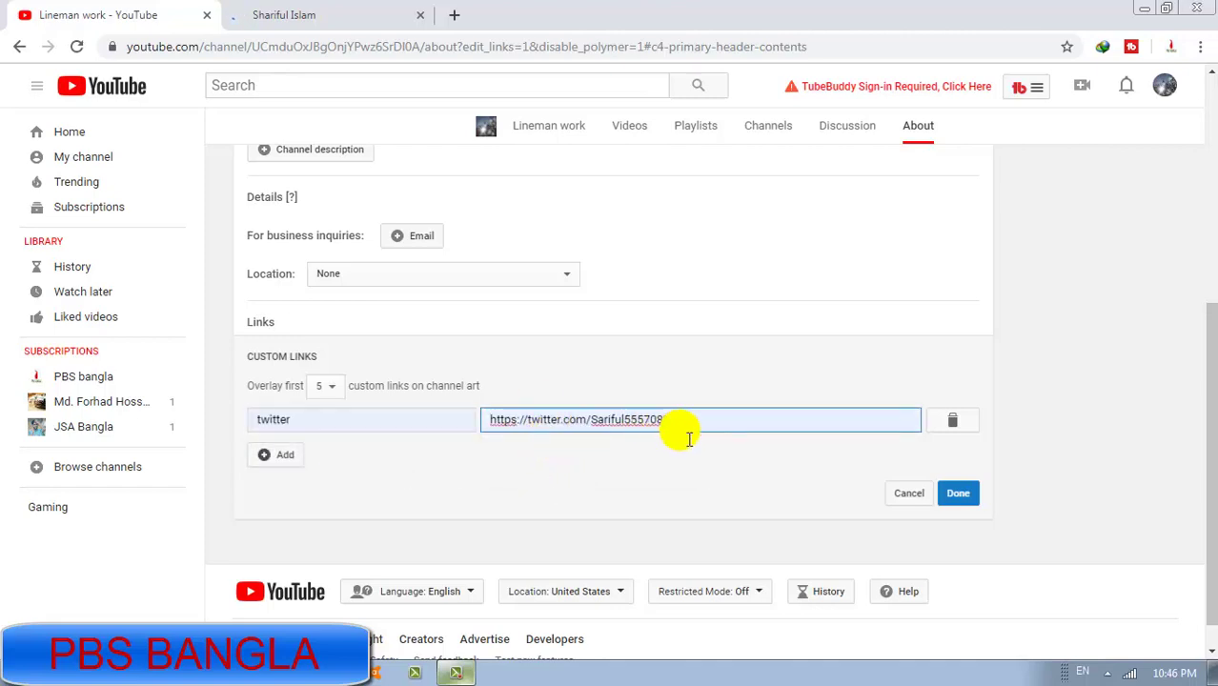
pyautogui.click(287, 458)
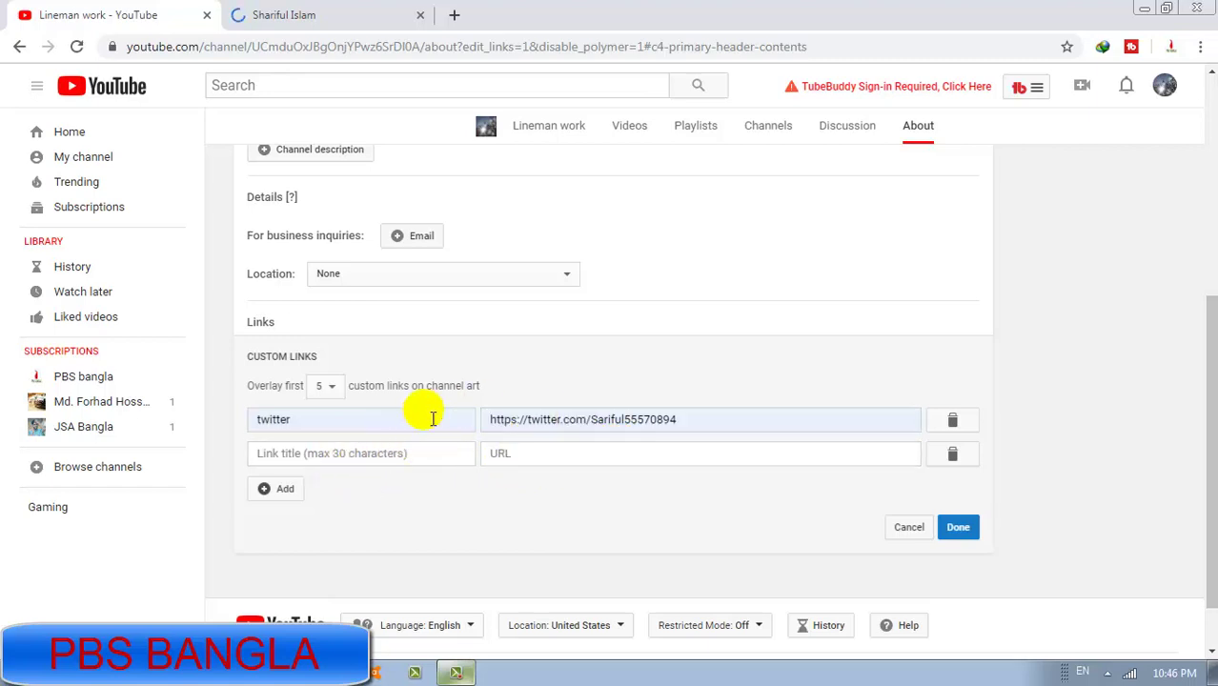
pyautogui.click(960, 529)
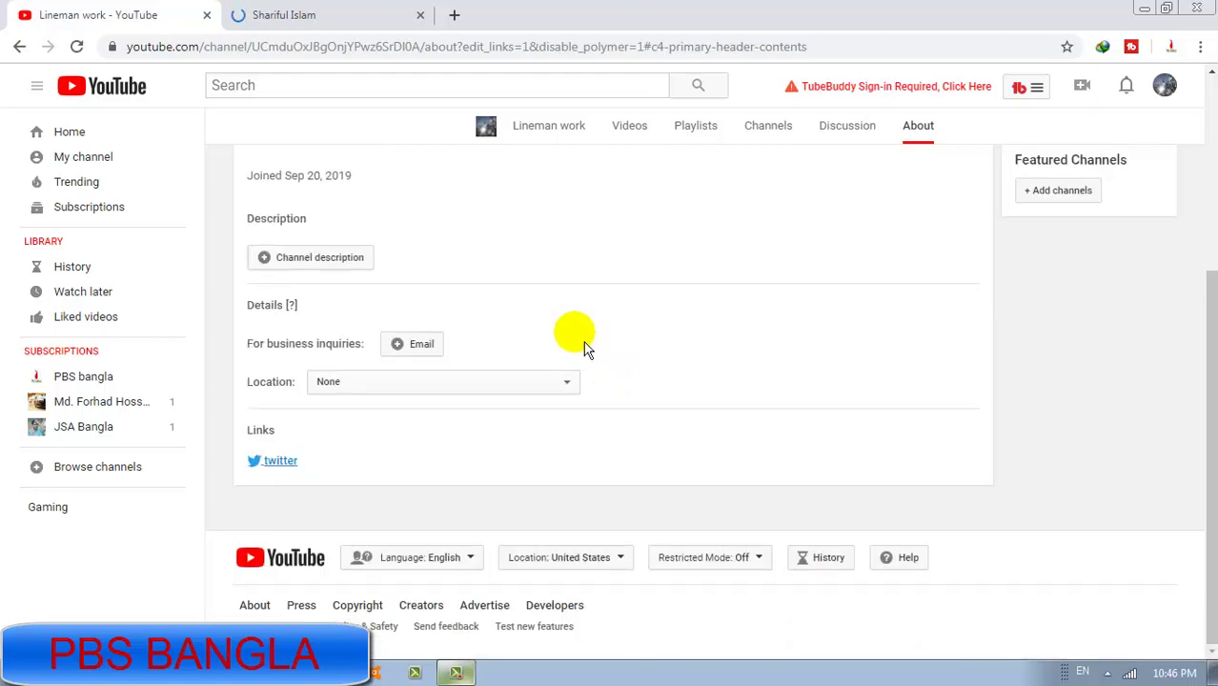
pyautogui.scroll(3, 580, 343)
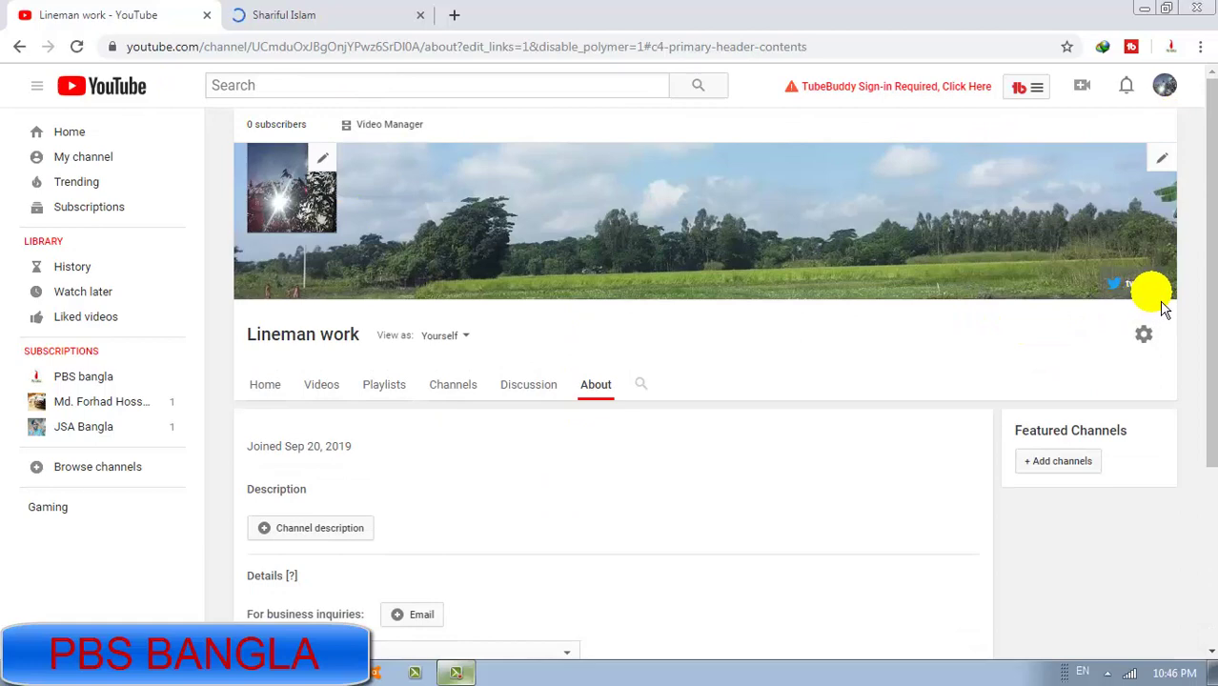
pyautogui.scroll(-1, 643, 201)
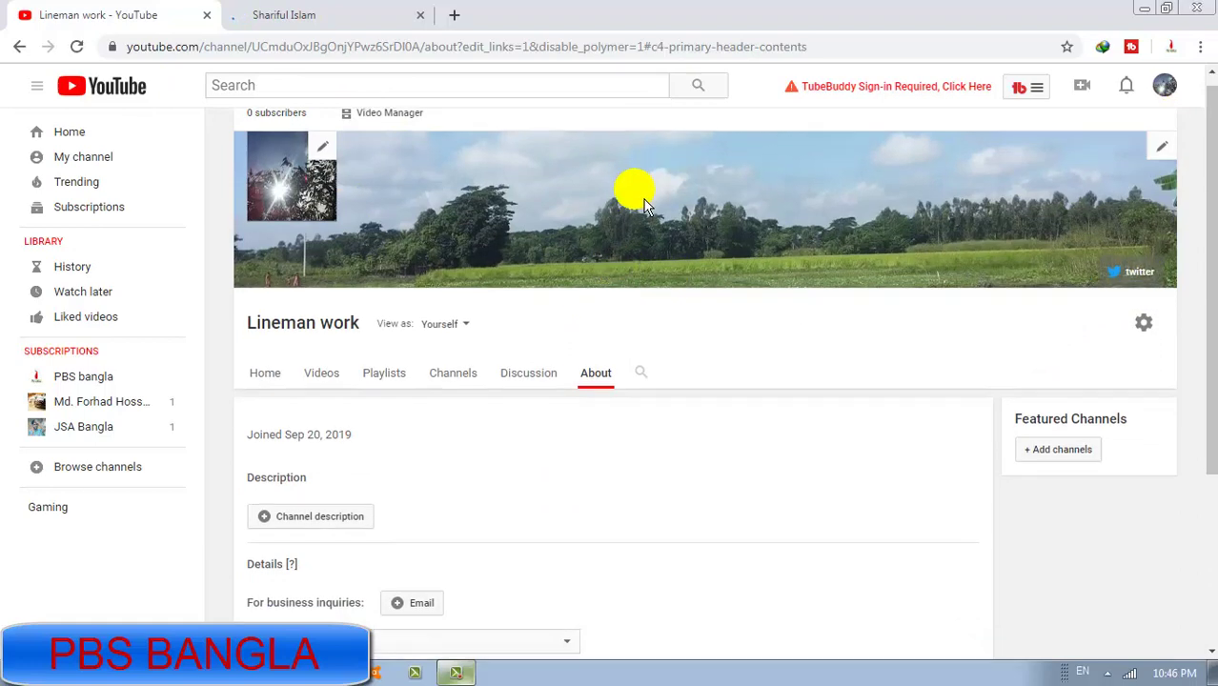
pyautogui.scroll(-1, 643, 199)
pyautogui.scroll(1, 643, 199)
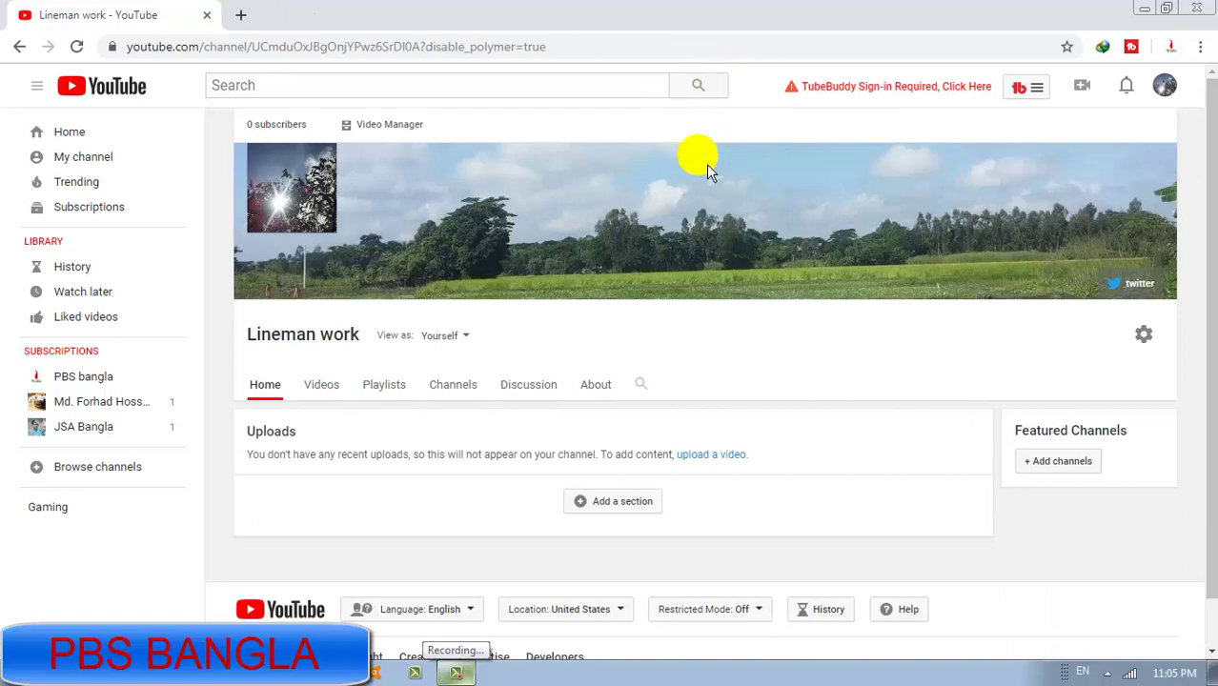
# - Leave the customization view and open the My channel page
pyautogui.moveTo(696, 244)
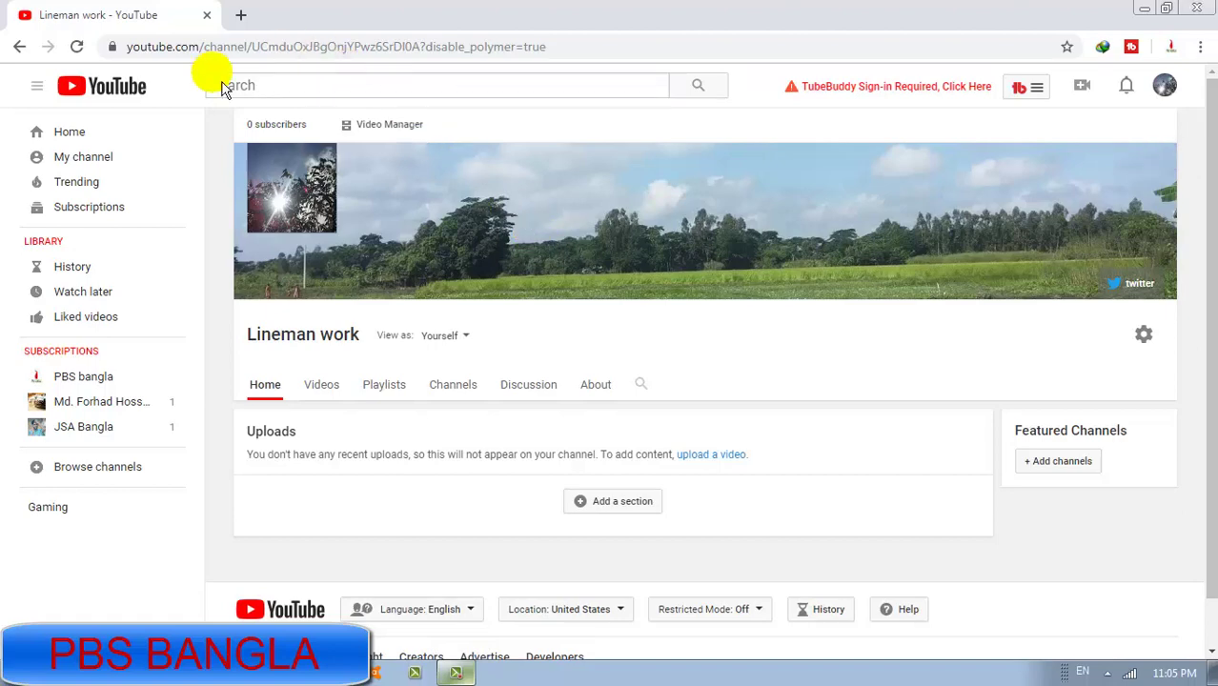
pyautogui.moveTo(1141, 286)
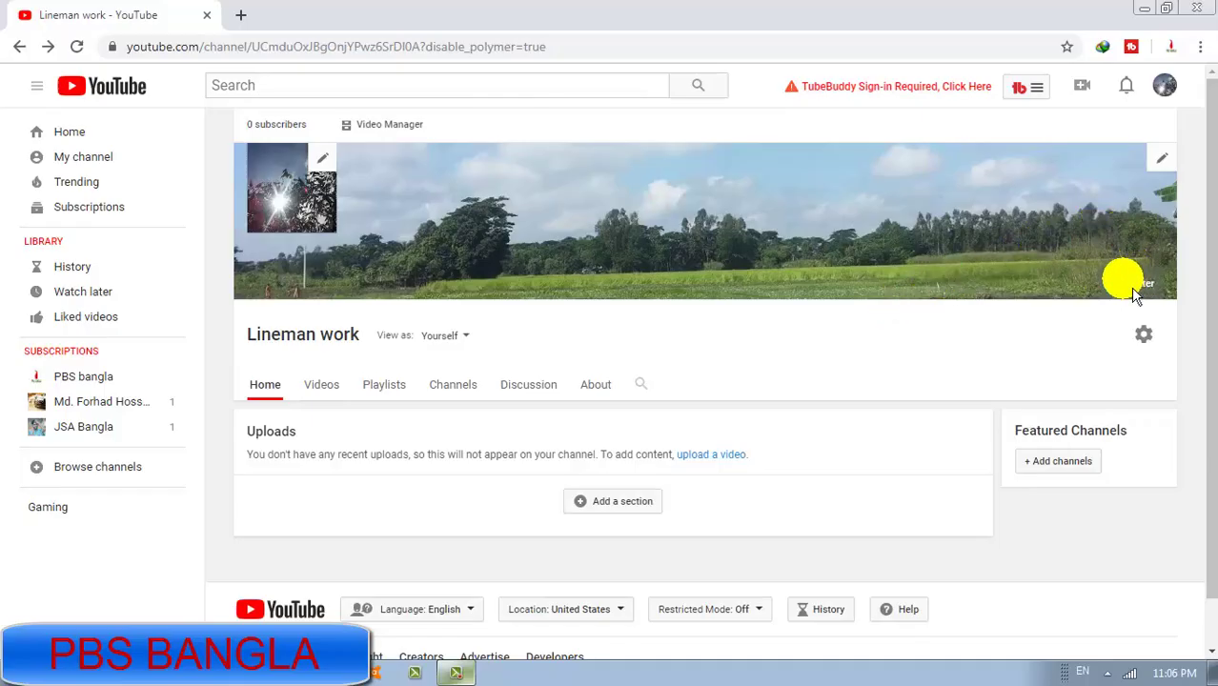
pyautogui.click(45, 160)
pyautogui.click(45, 159)
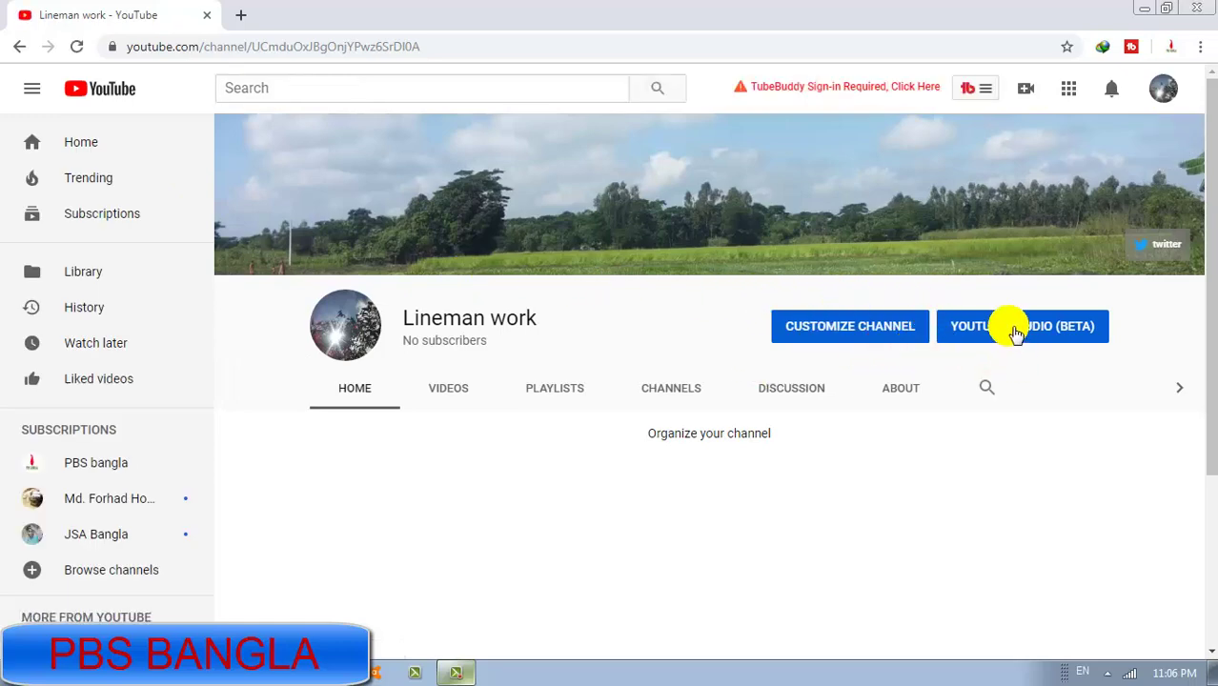
# - Switch to YouTube Studio and open the Branding section of the channel settings
pyautogui.click(1016, 329)
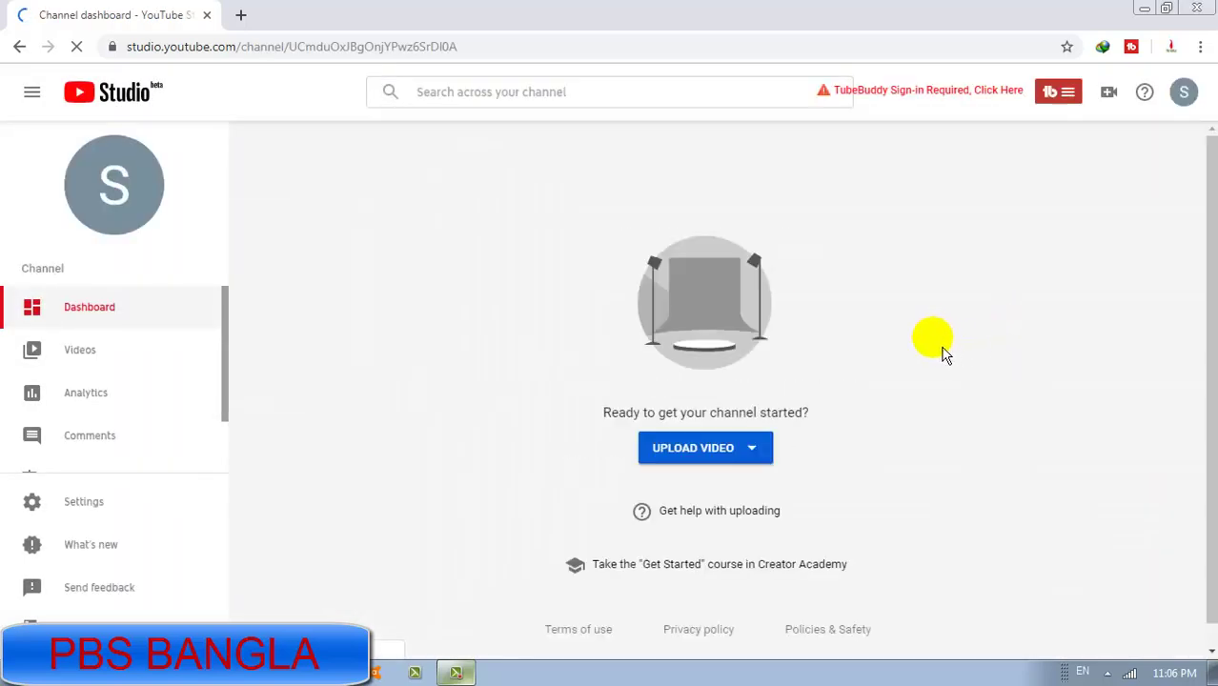
pyautogui.scroll(-2, 162, 407)
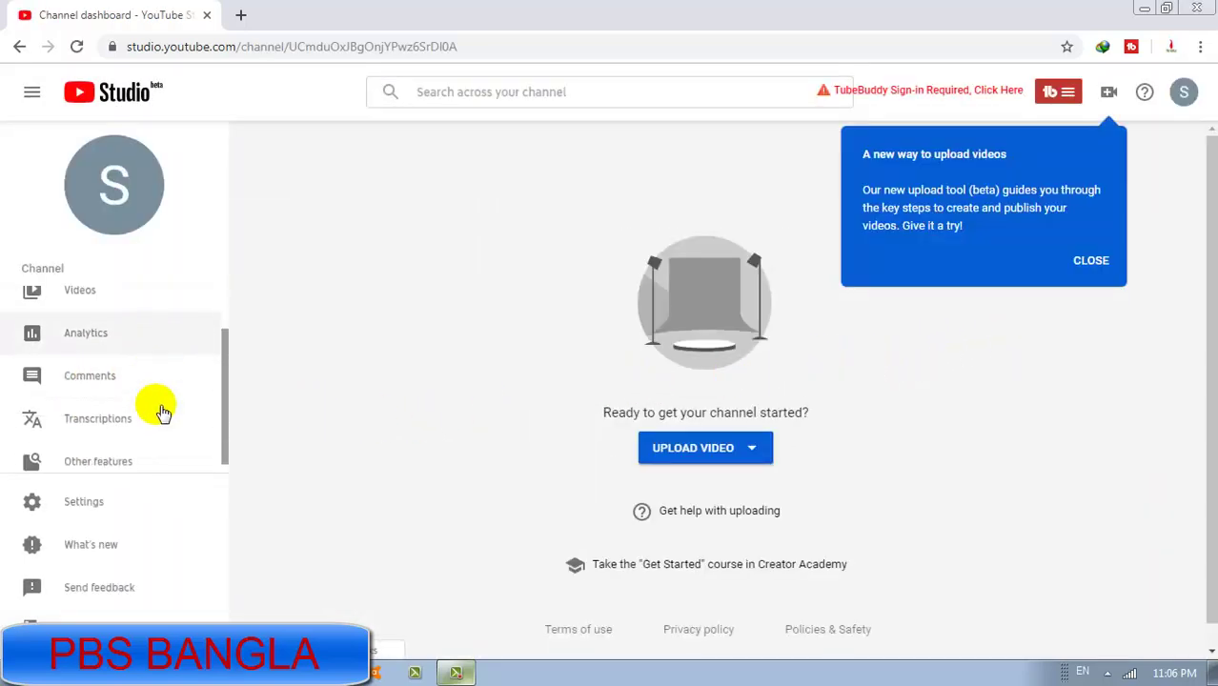
pyautogui.moveTo(95, 464)
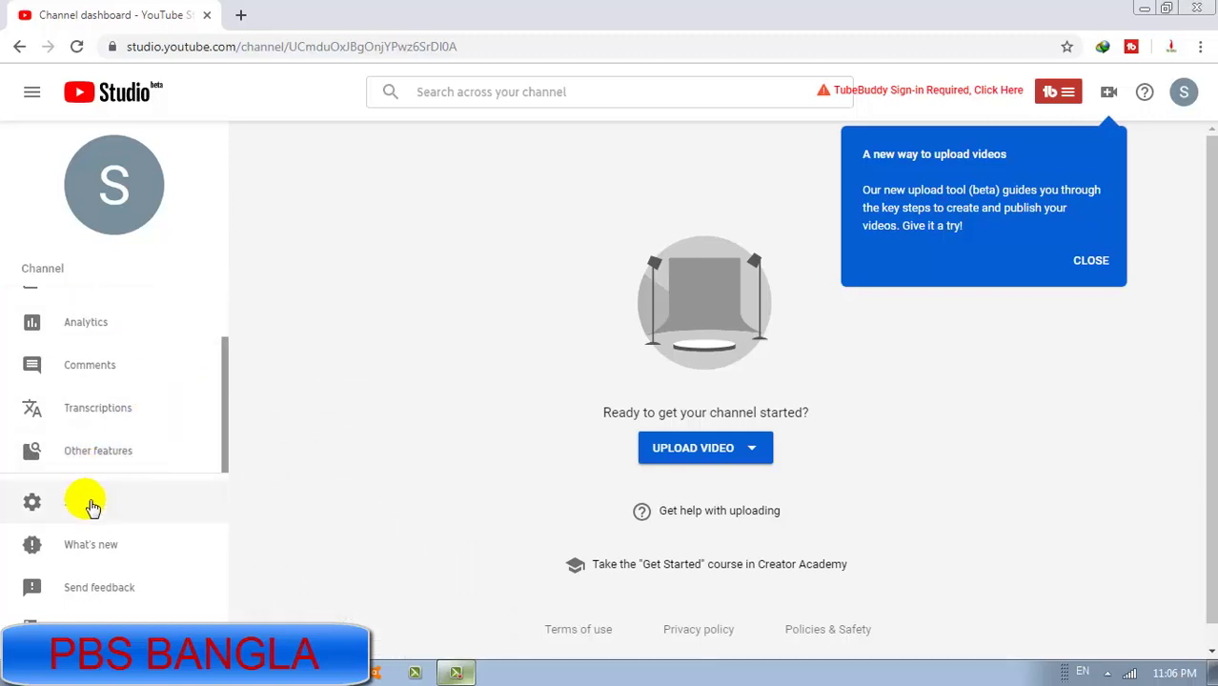
pyautogui.click(91, 504)
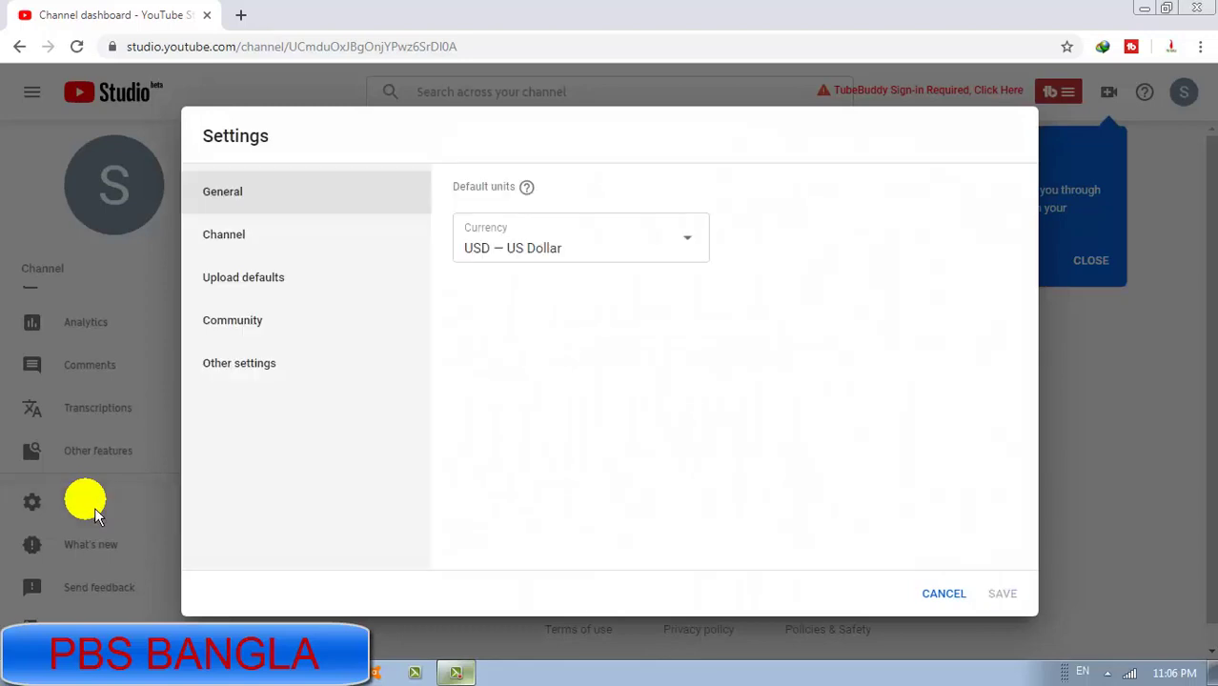
pyautogui.moveTo(246, 357)
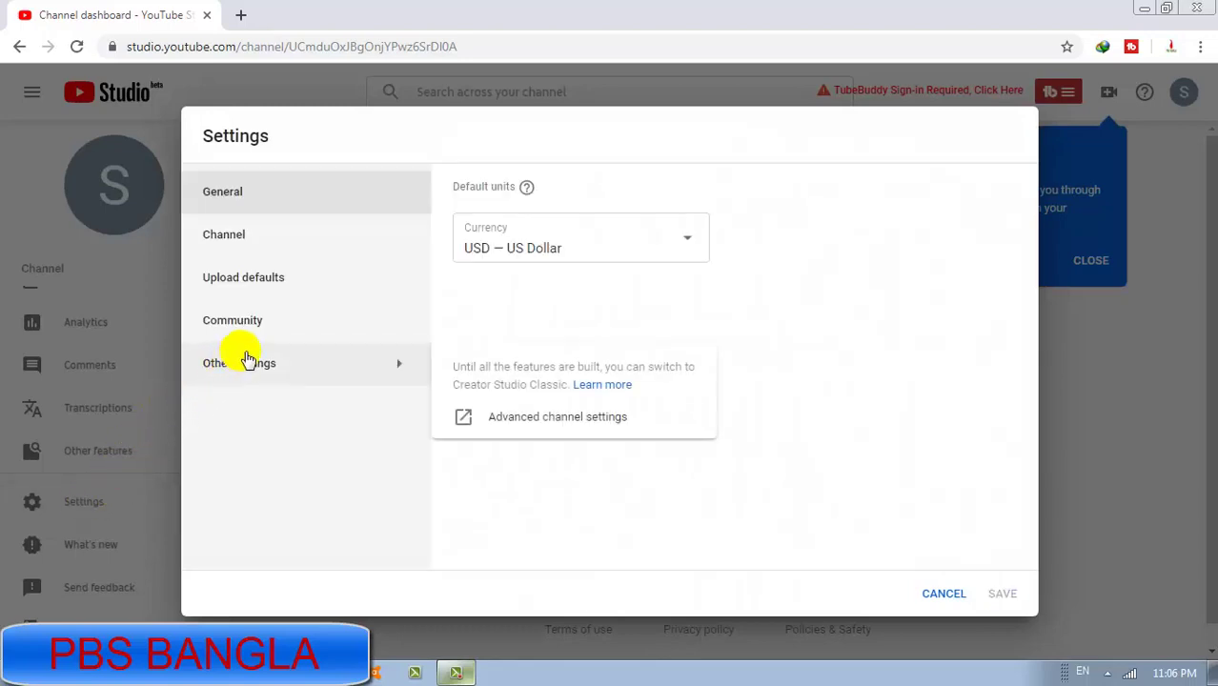
pyautogui.click(275, 240)
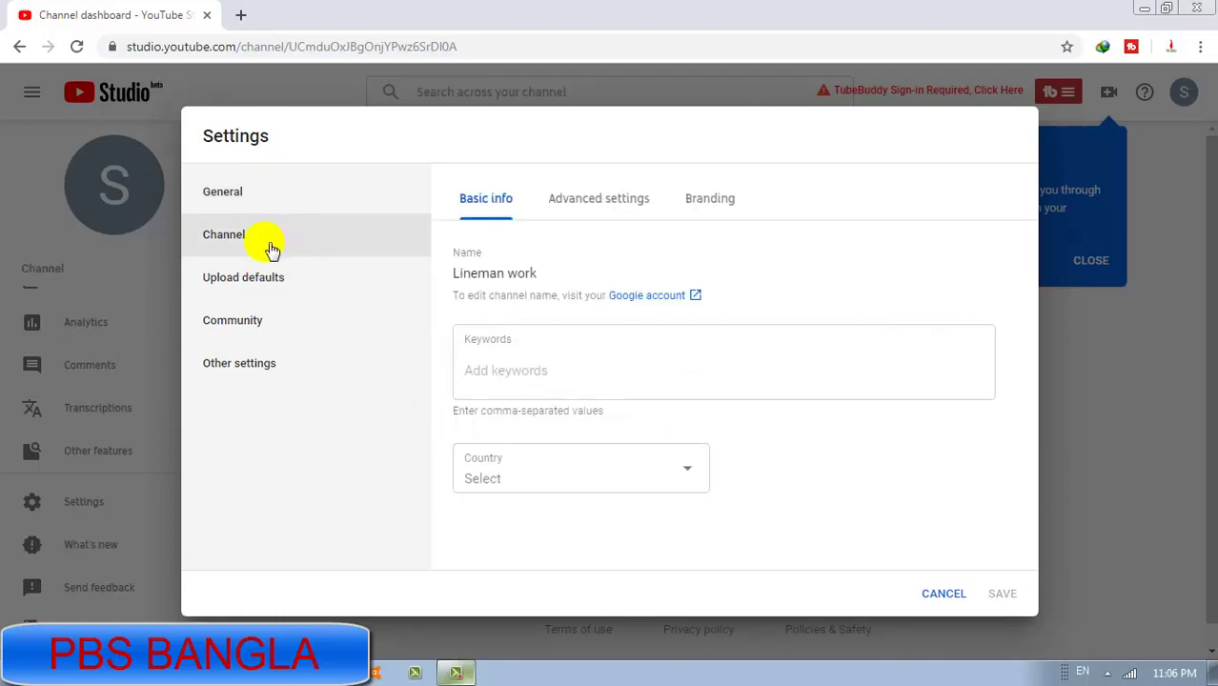
pyautogui.click(710, 206)
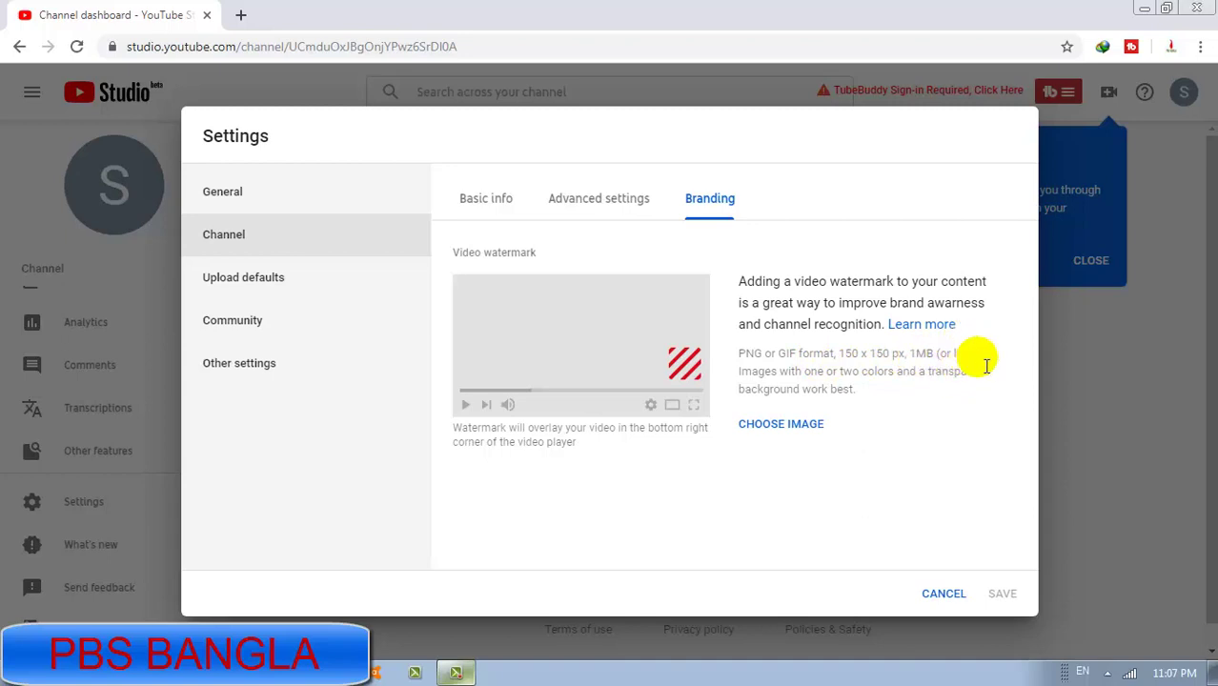
# - Add ll.png from the Desktop as the video watermark, displayed for the entire video, and save the settings
pyautogui.click(791, 431)
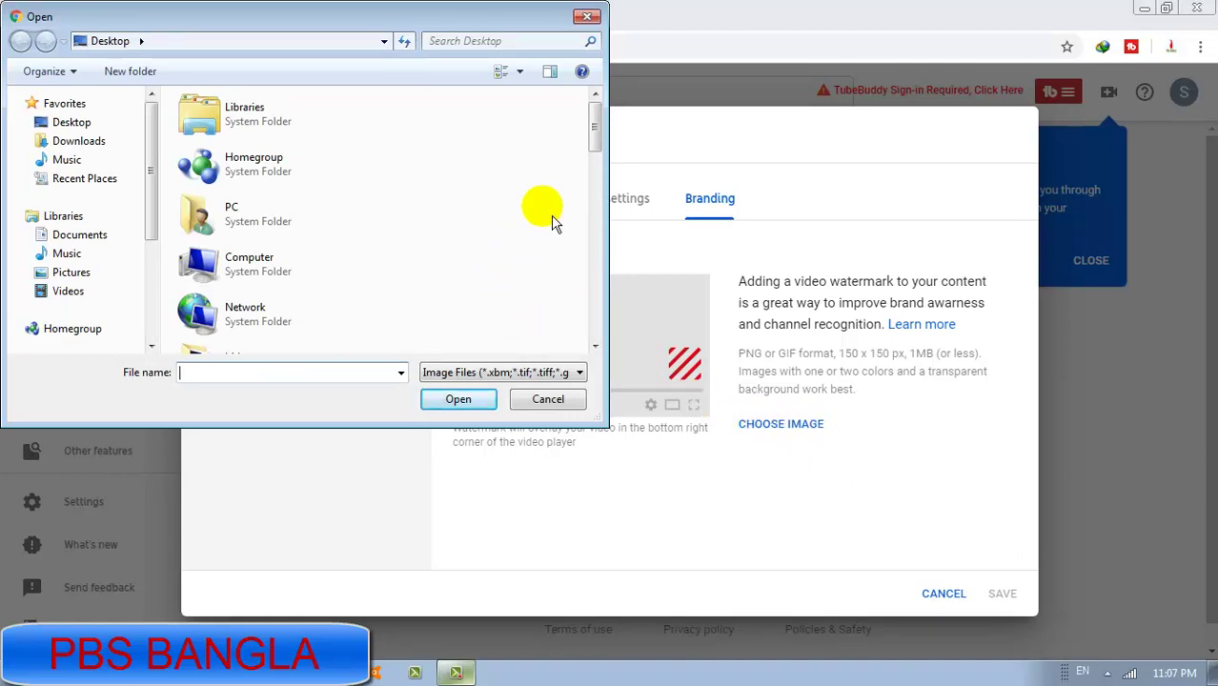
pyautogui.scroll(-5, 467, 262)
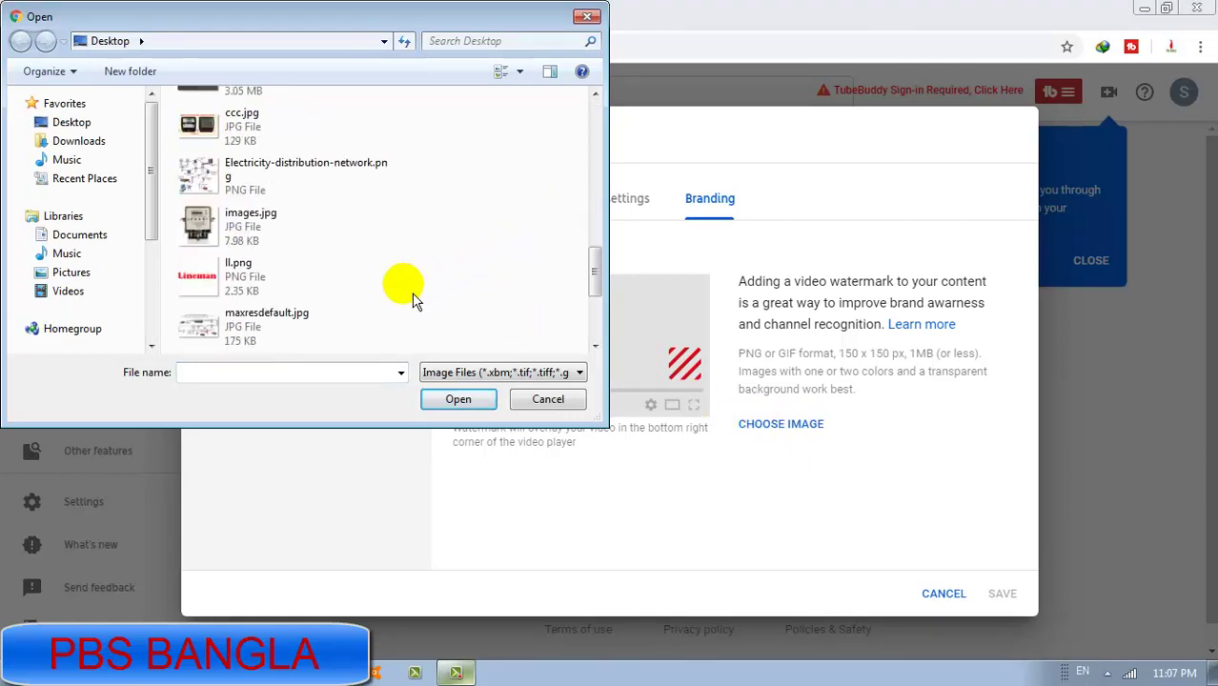
pyautogui.click(333, 281)
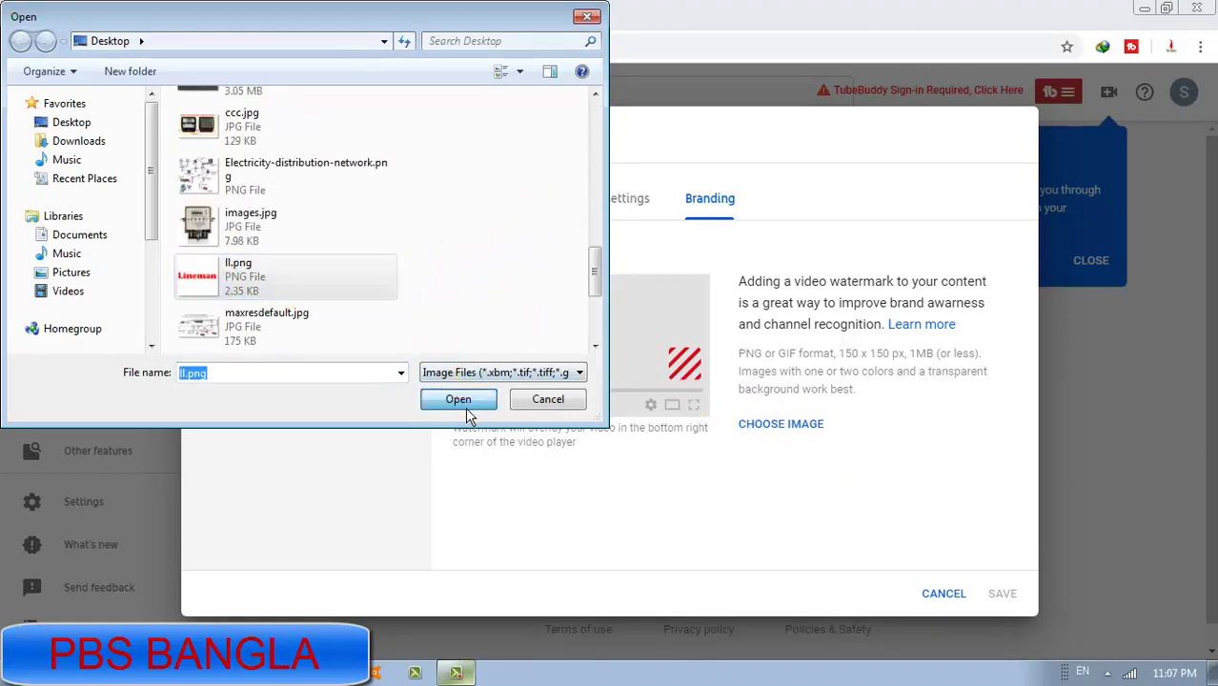
pyautogui.click(465, 406)
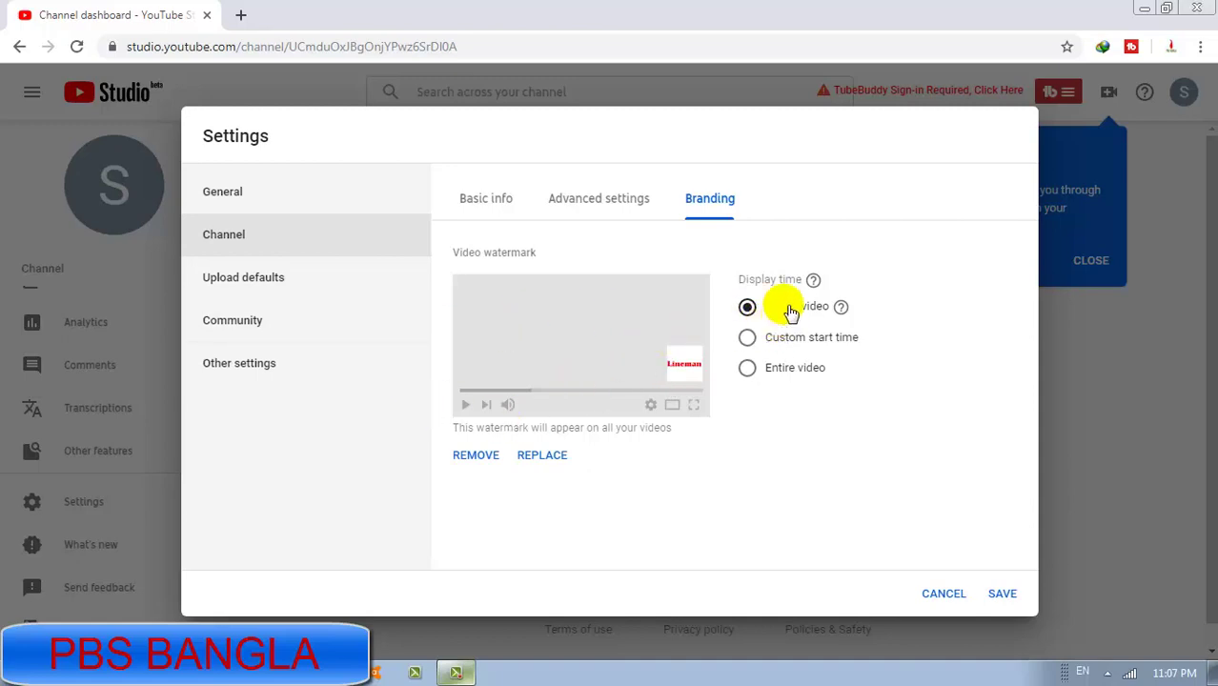
pyautogui.click(749, 373)
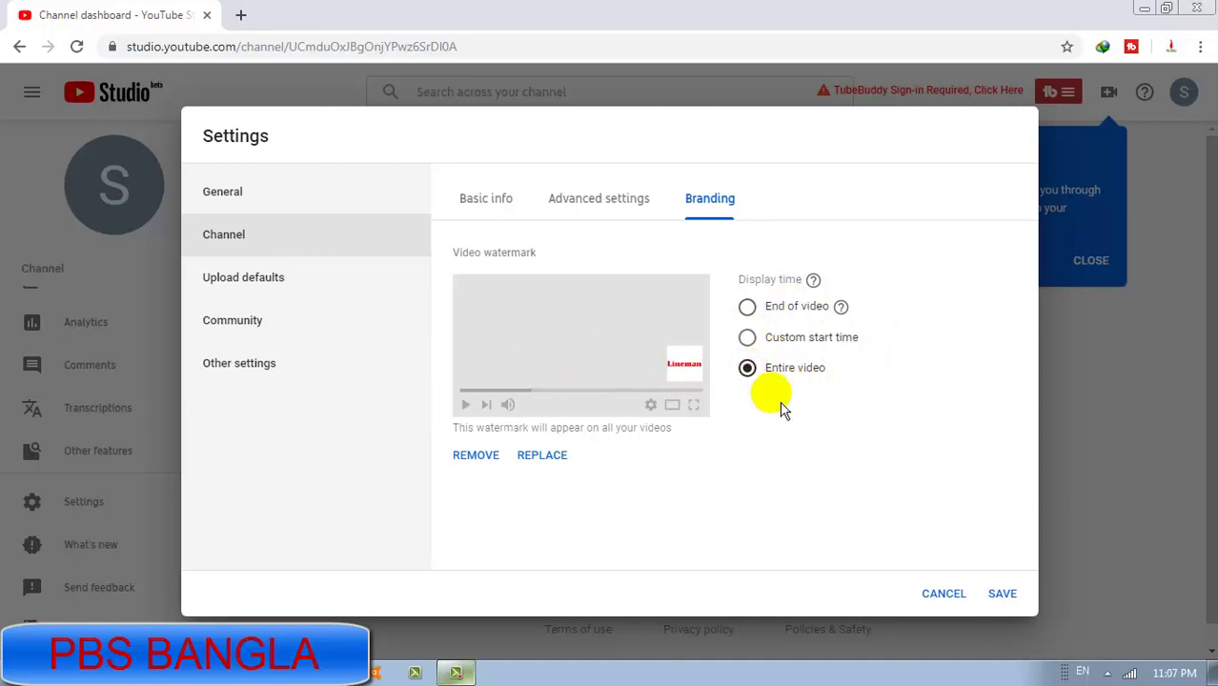
pyautogui.click(1007, 600)
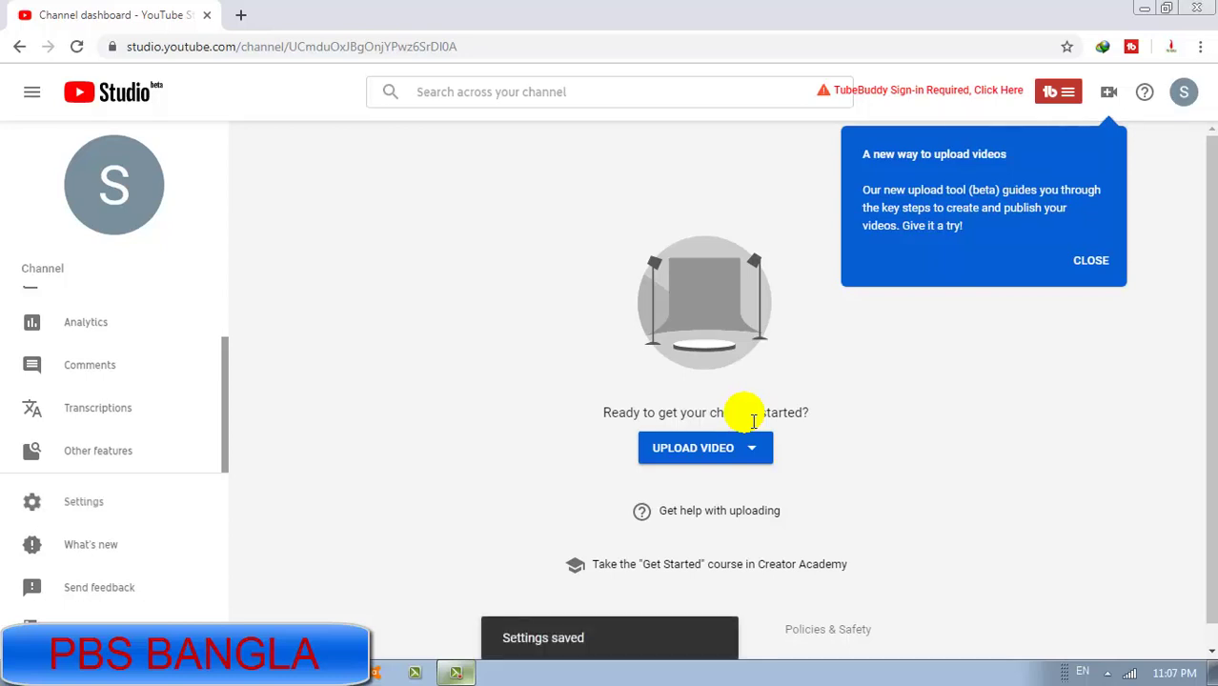
# - Dismiss the tip about the new upload tool and return to the channel's public page
pyautogui.click(882, 324)
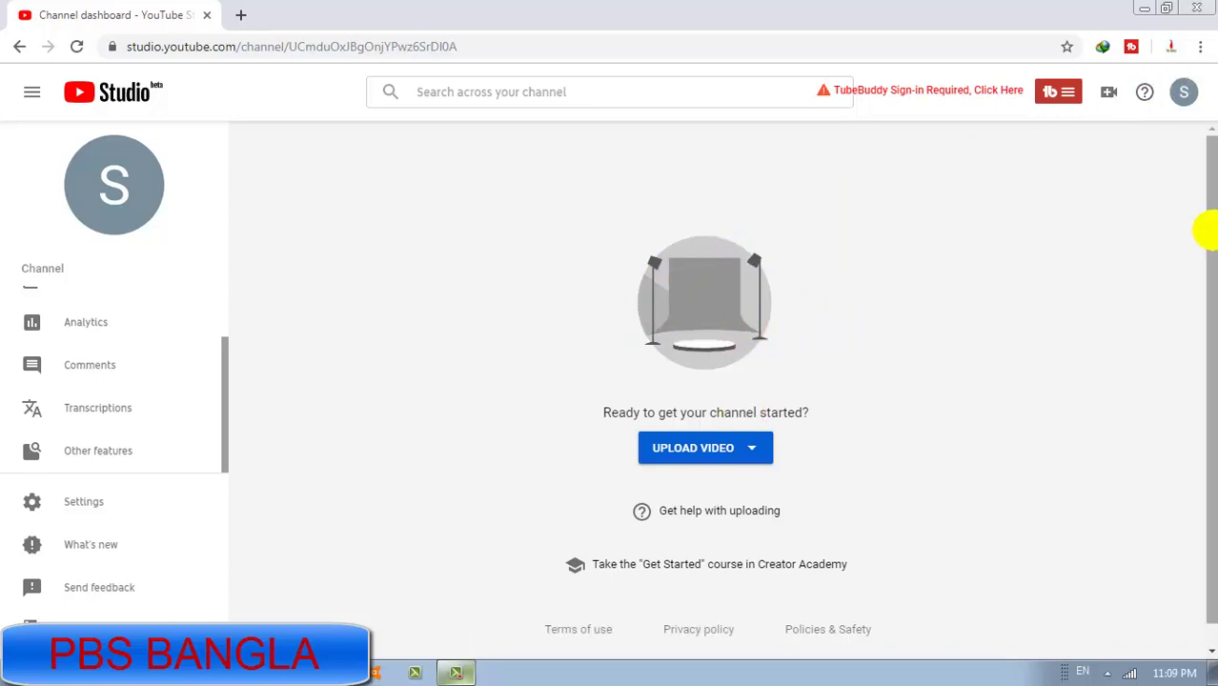
pyautogui.click(1181, 94)
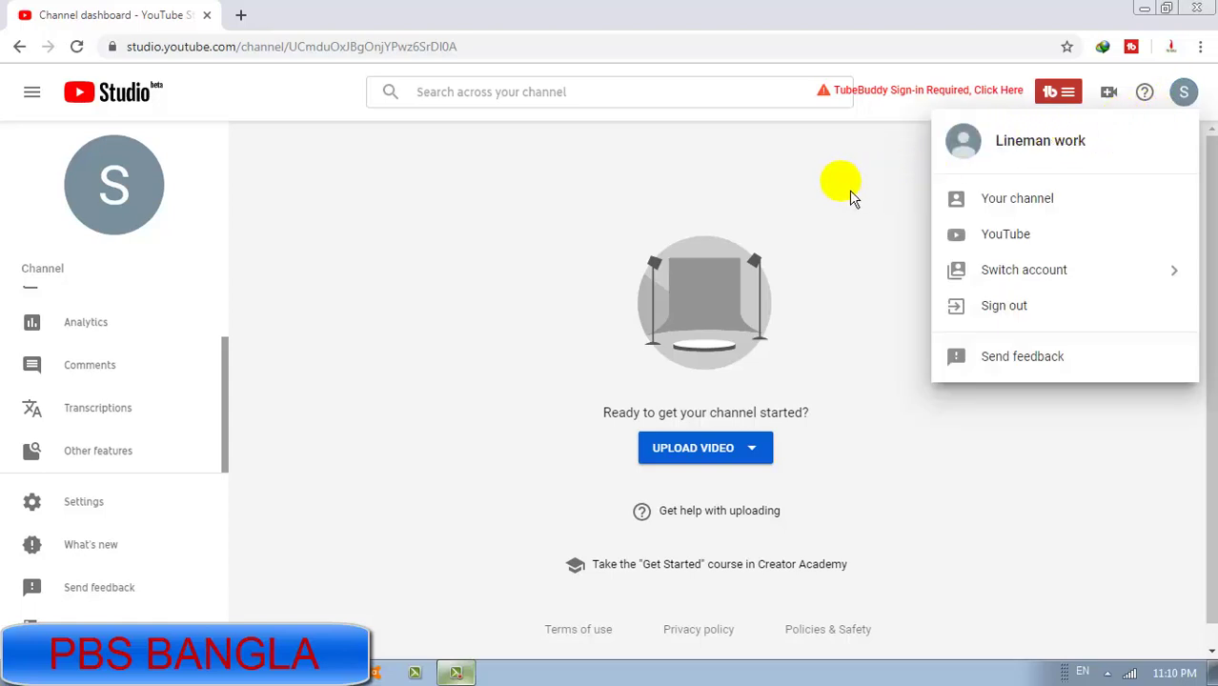
pyautogui.click(975, 206)
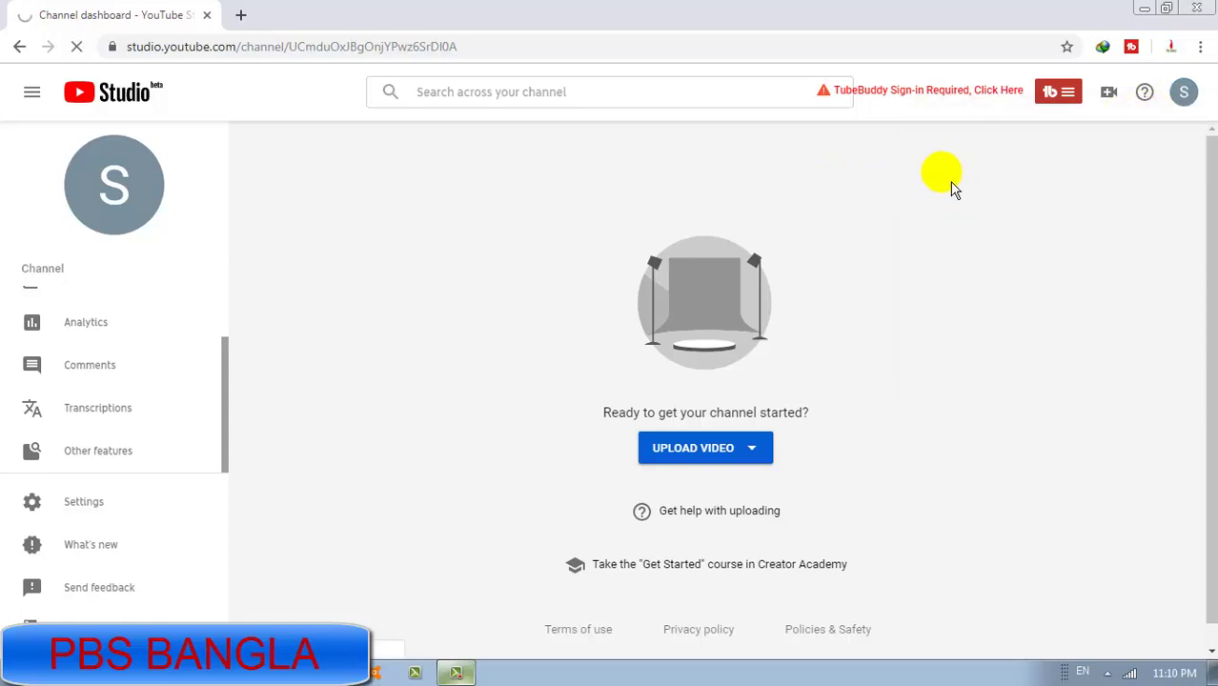